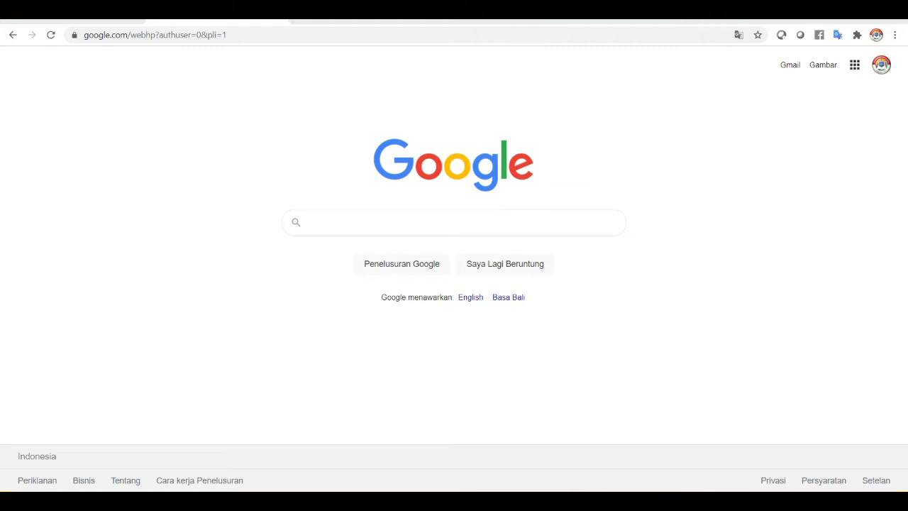
# Launch Google Classroom from the Google apps grid in Chrome.
pyautogui.click(855, 65)
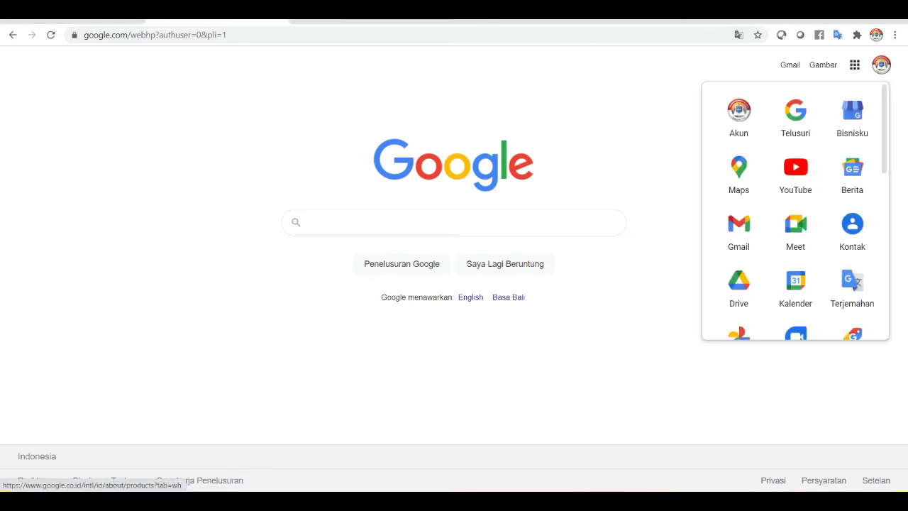
pyautogui.scroll(-3, 739, 113)
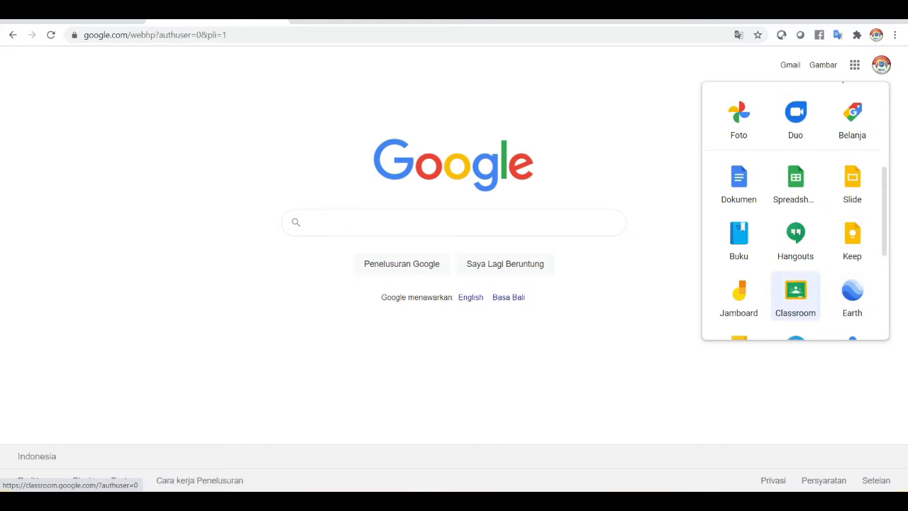
pyautogui.click(795, 294)
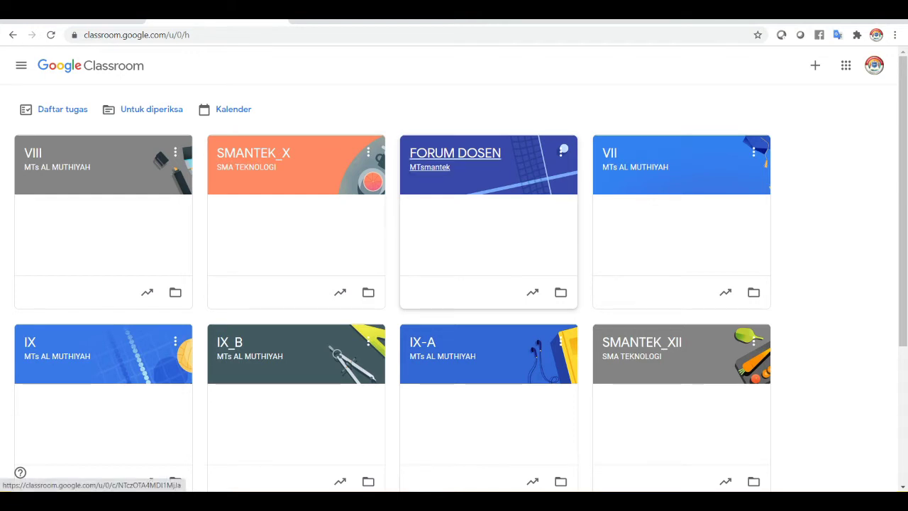
# Open the FORUM DOSEN class and go to its Tugas Kelas classwork page.
pyautogui.click(455, 156)
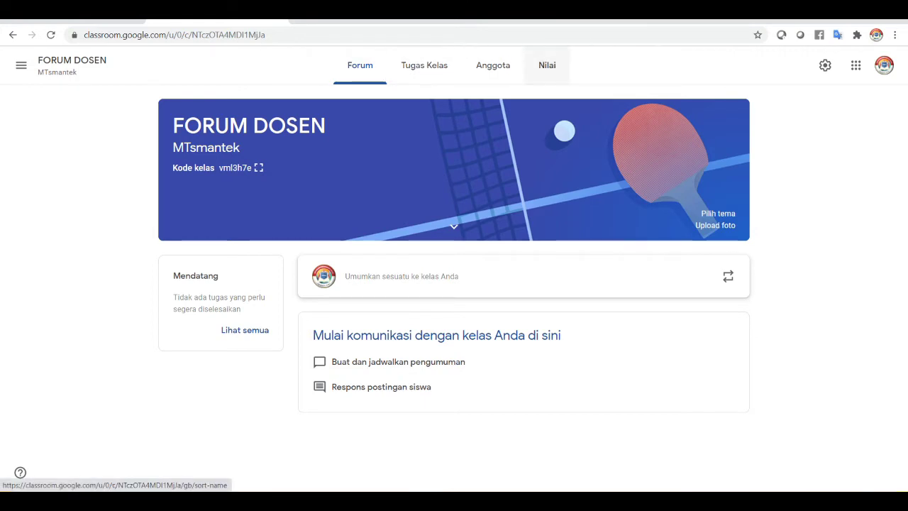
pyautogui.click(424, 65)
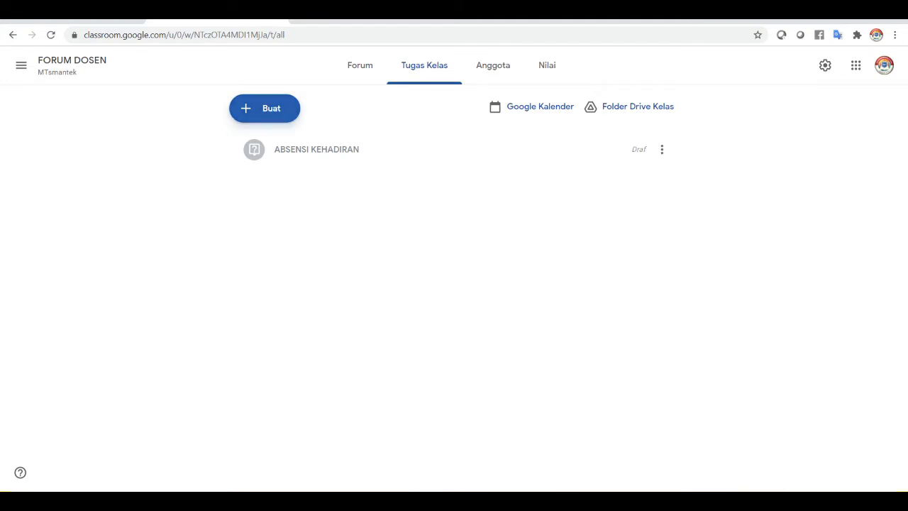
# Create the topic 'ABSEN KEHADIRAN SISWA' through Buat > Topik.
pyautogui.click(264, 108)
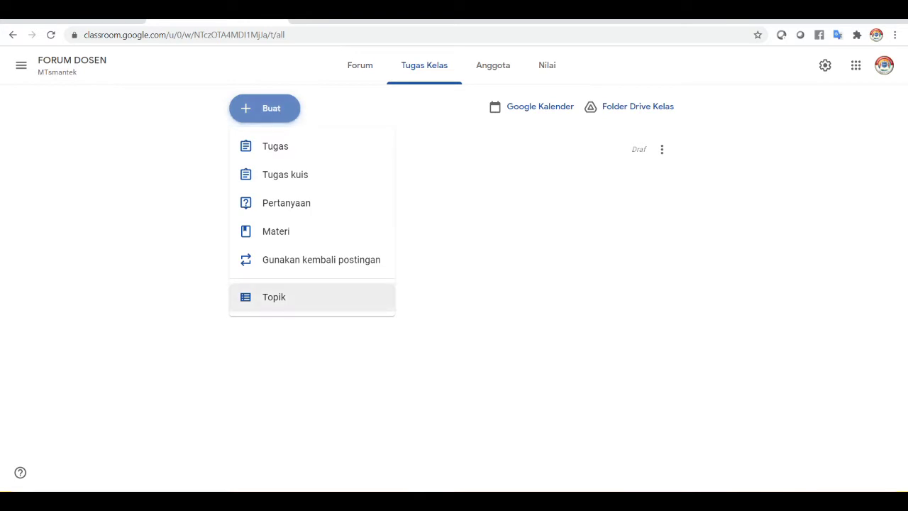
pyautogui.click(274, 296)
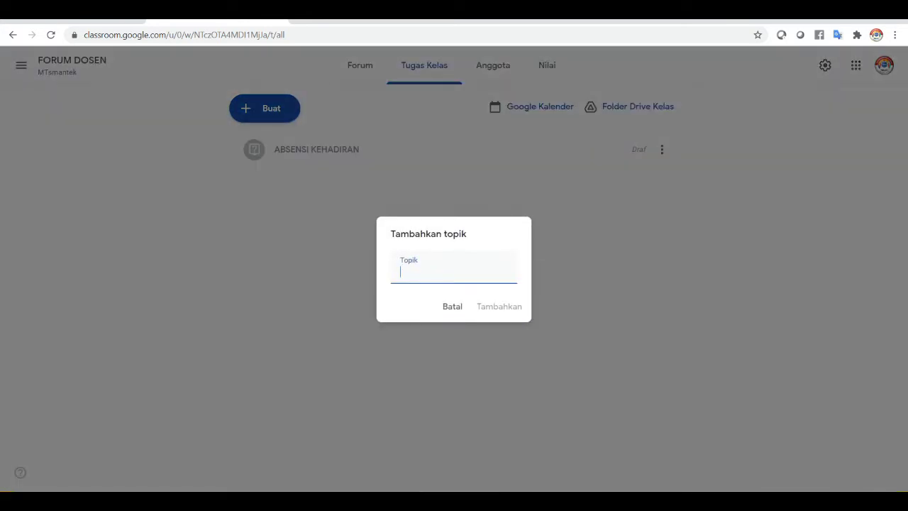
pyautogui.write('ABSE')
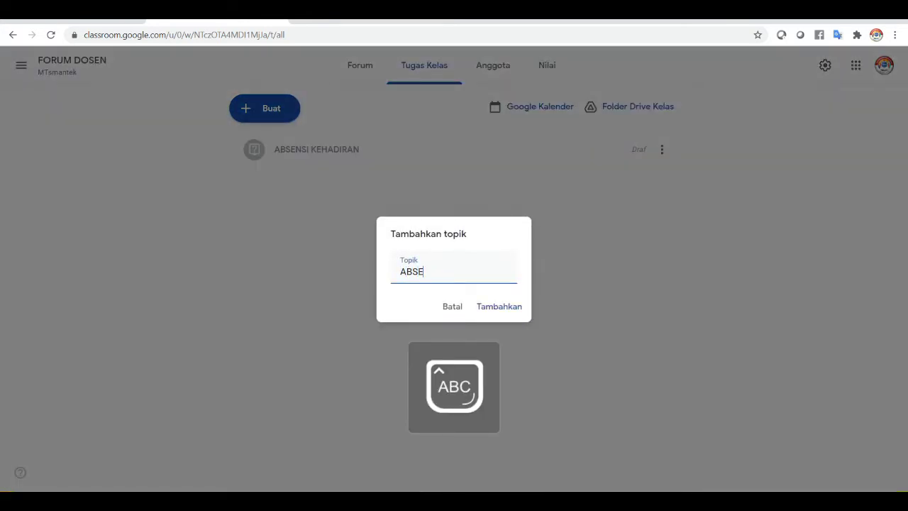
pyautogui.write('N KEHADI')
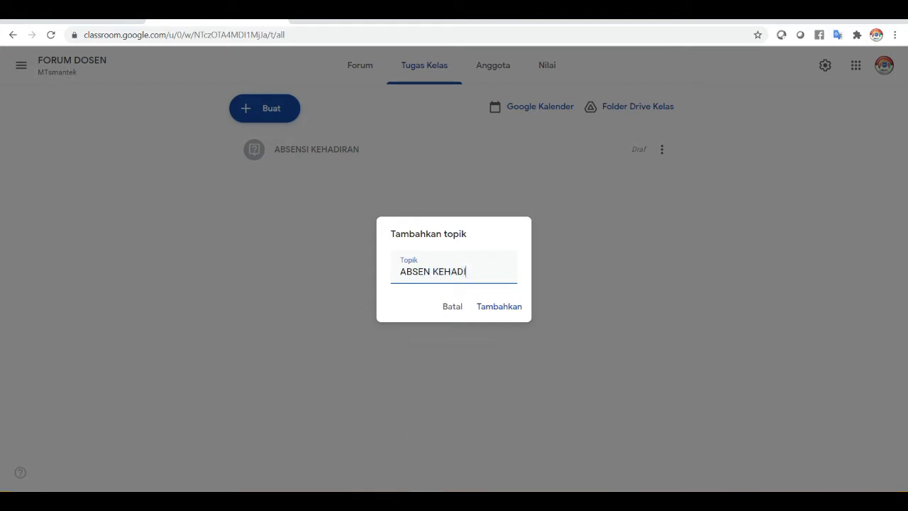
pyautogui.write('RAN SIS')
pyautogui.write('WA')
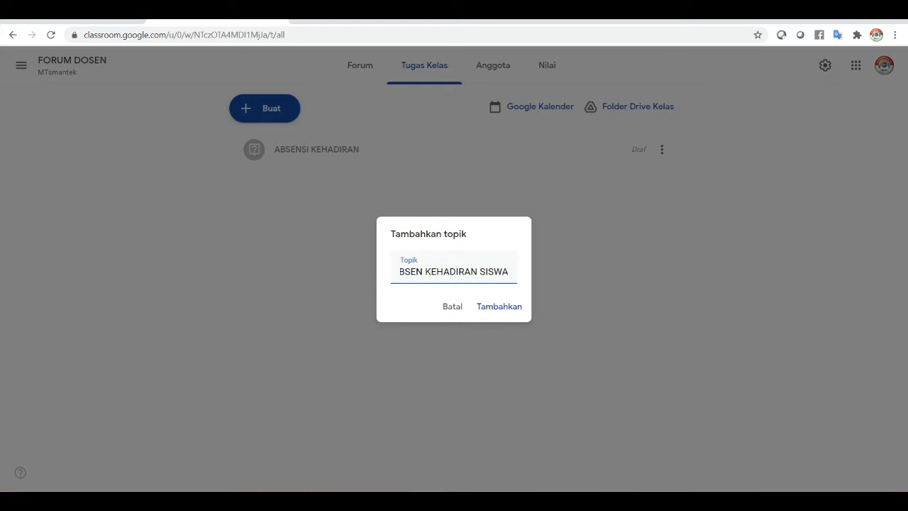
pyautogui.press('Return')
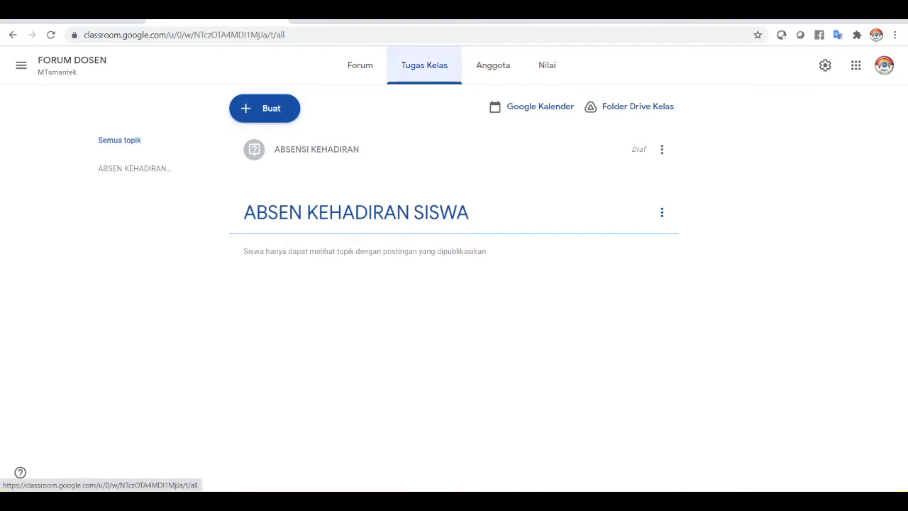
# Create a quiz assignment 'ABSENSI KEHADIRAN' with instructions 'SILAHKAN ISI ABSEN SESUAI JADWAL'.
pyautogui.click(264, 108)
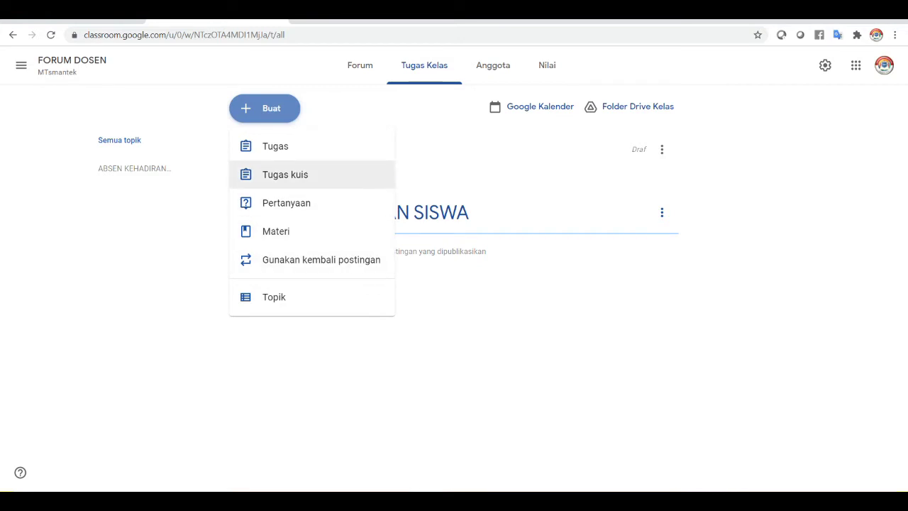
pyautogui.click(286, 175)
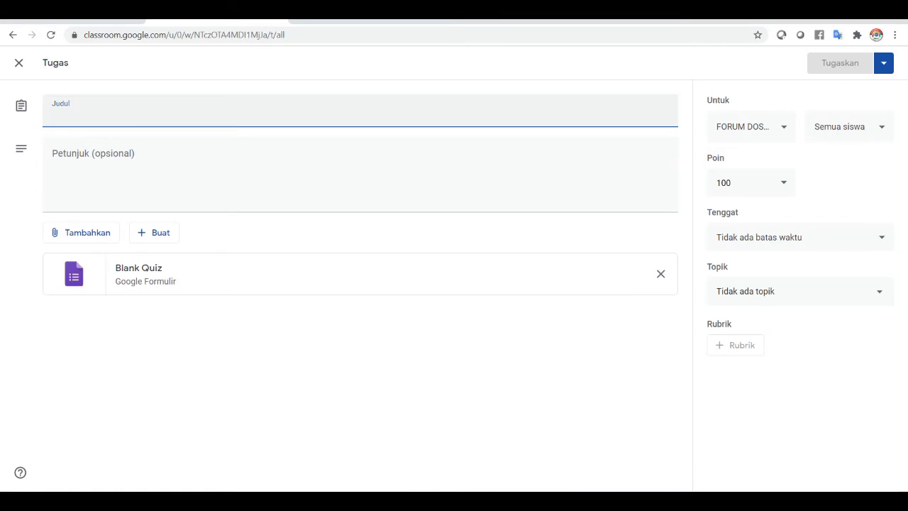
pyautogui.write('ABSENS')
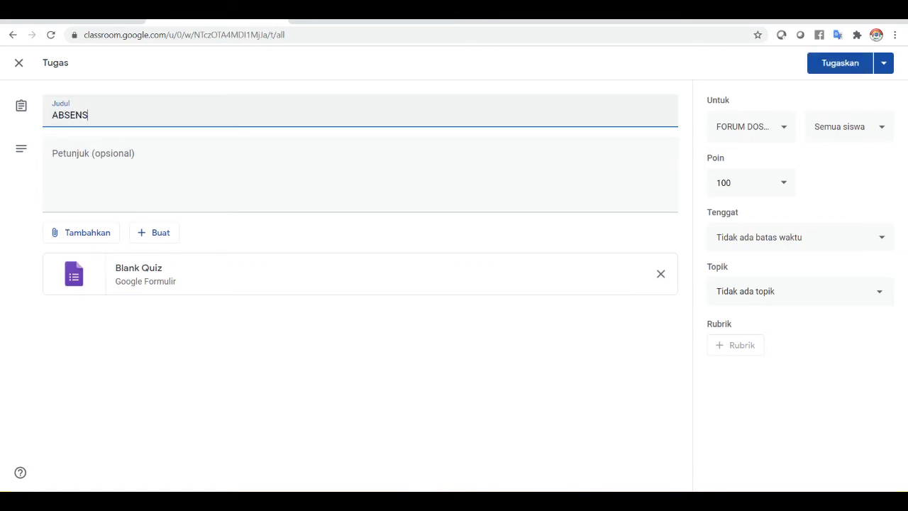
pyautogui.write('I KEHA')
pyautogui.write('DIRAN')
pyautogui.click(93, 153)
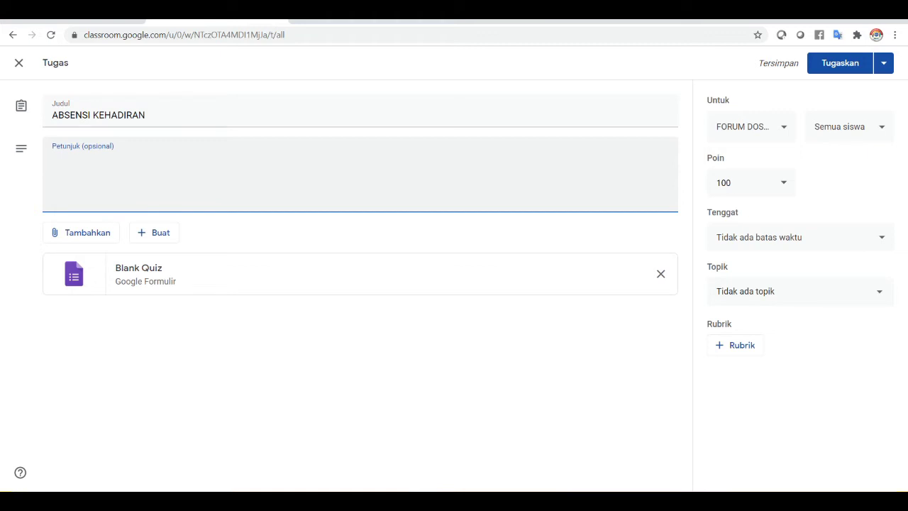
pyautogui.write('SILAHK')
pyautogui.write('AN ISI A')
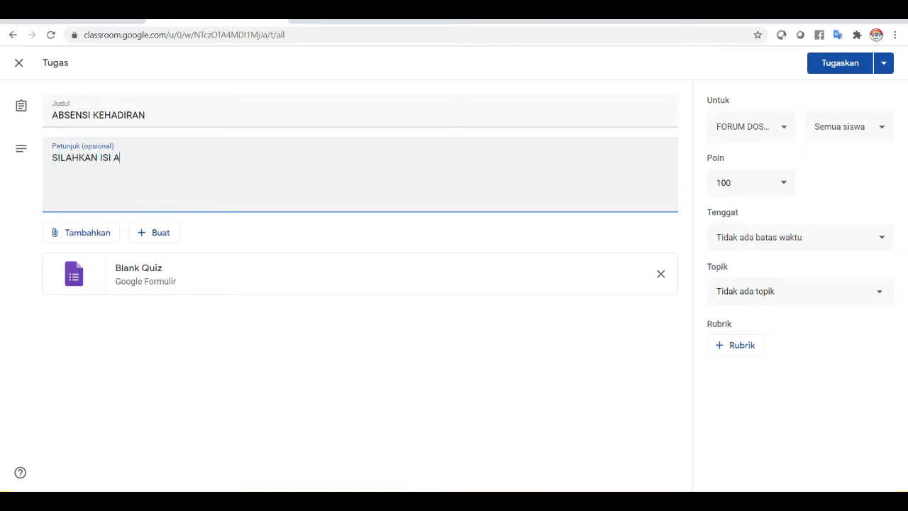
pyautogui.write('BSEN')
pyautogui.write(' SESU')
pyautogui.write('AI')
pyautogui.write(' JADWAL')
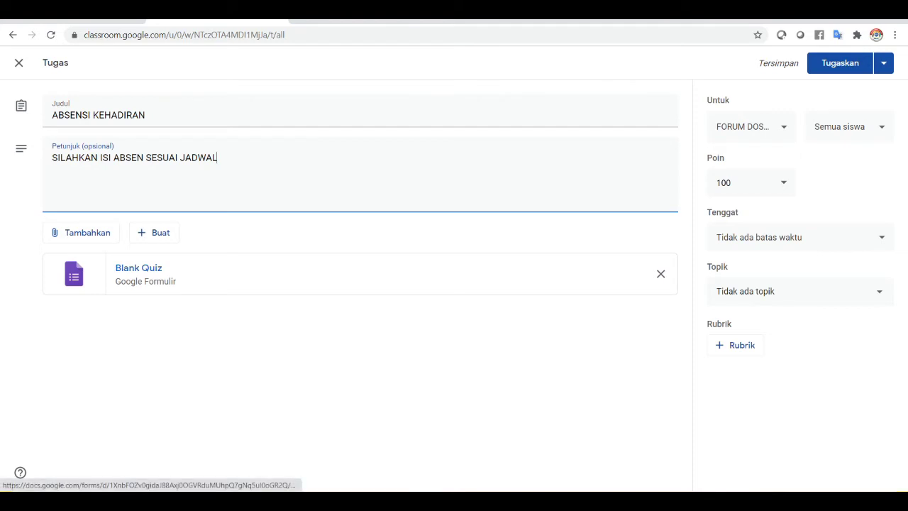
# Open the attached Blank Quiz form and title it 'ABSEN KEHADIRAN'.
pyautogui.click(138, 268)
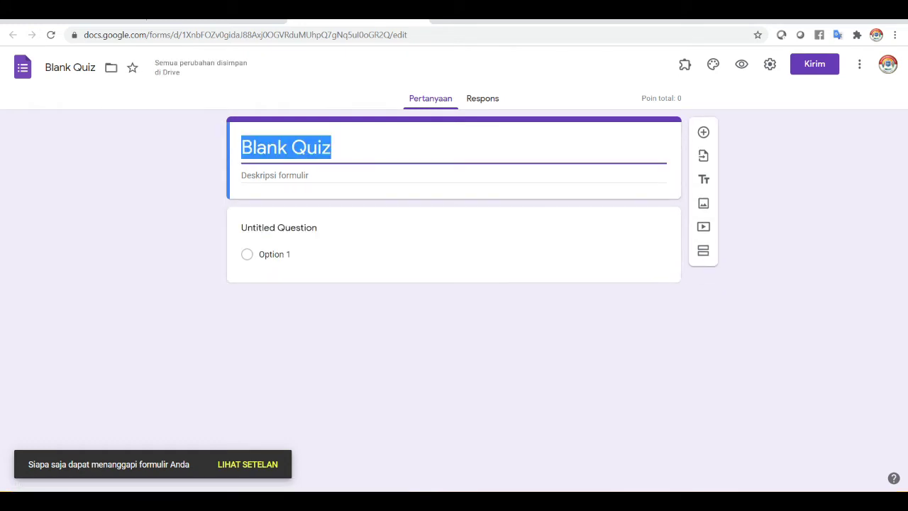
pyautogui.write('ABSE')
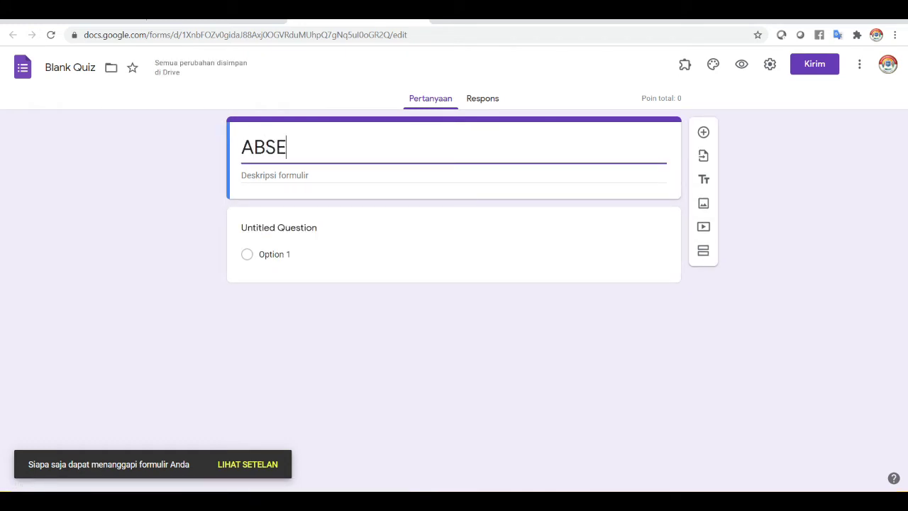
pyautogui.write('N ')
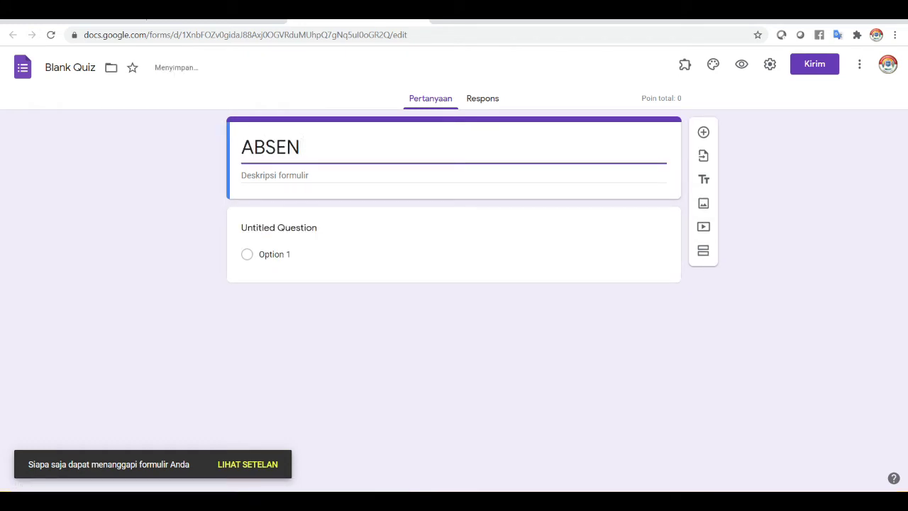
pyautogui.write('KEHADI')
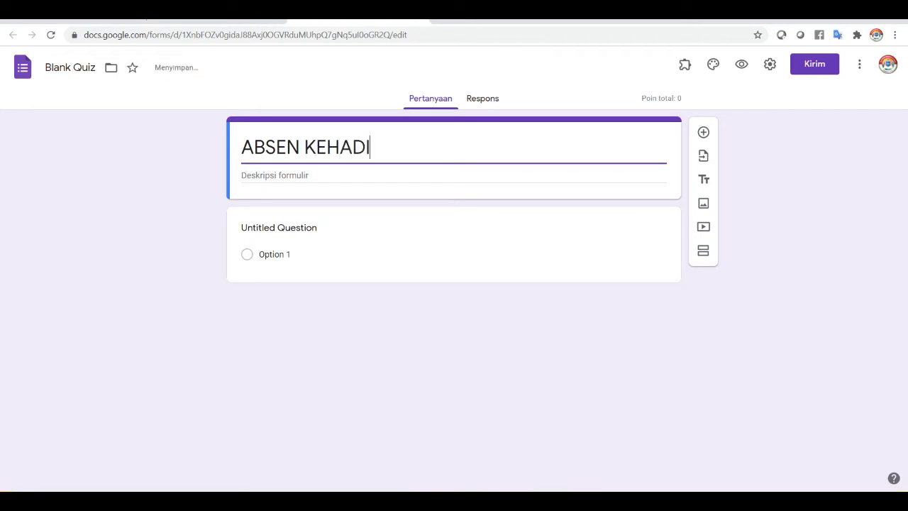
pyautogui.write('RAN')
pyautogui.click(81, 68)
pyautogui.doubleClick(83, 67)
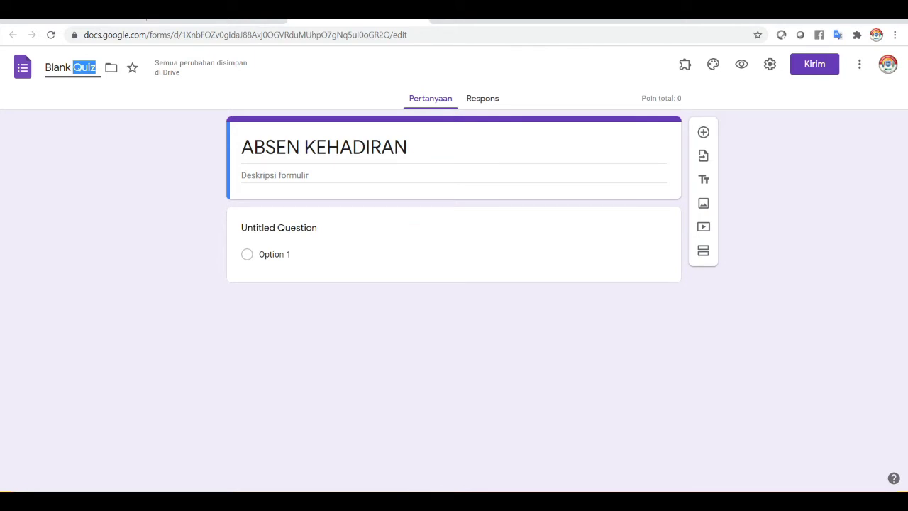
# Rename the form file to 'ABSEN KEHADIRAN' and add the description 'ISILAH ABSEN SESUAI JADWAL'.
pyautogui.tripleClick(325, 147)
pyautogui.click(70, 68)
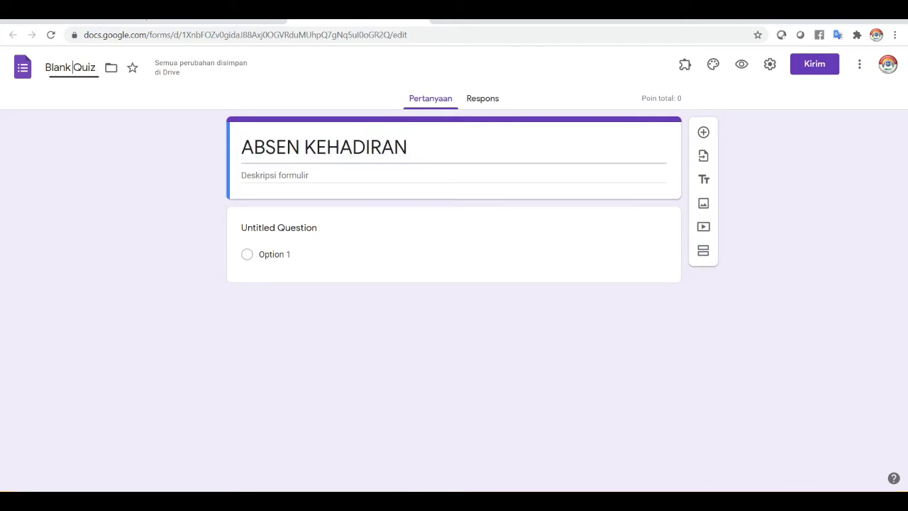
pyautogui.hotkey('ctrl', 'a')
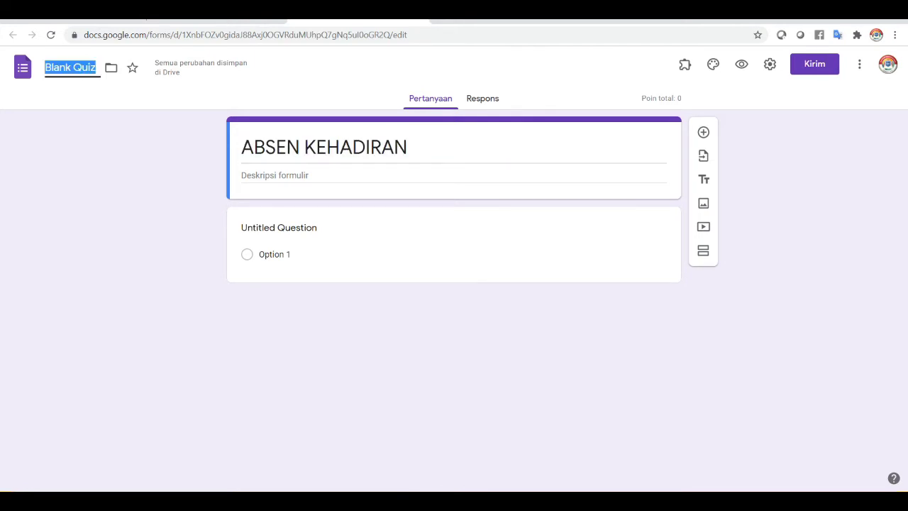
pyautogui.moveTo(241, 147); pyautogui.dragTo(407, 147)
pyautogui.hotkey('ctrl', 'c')
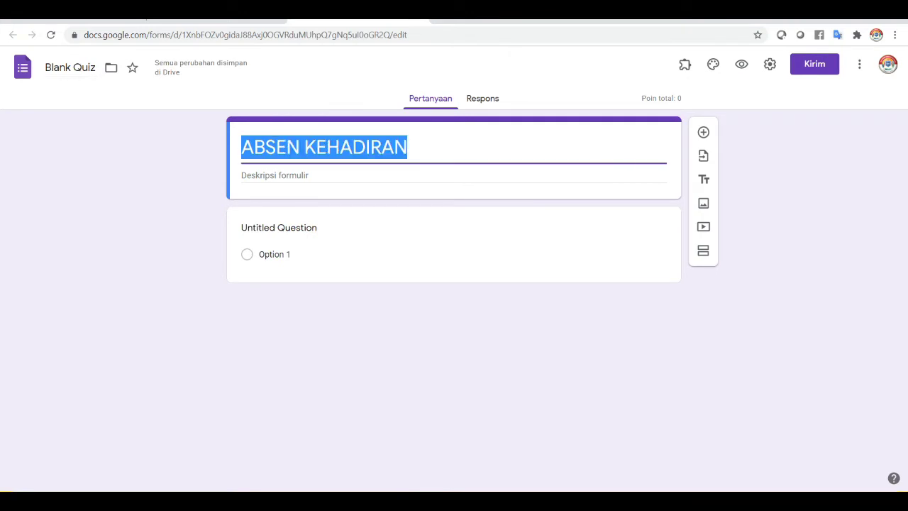
pyautogui.click(70, 68)
pyautogui.hotkey('ctrl', 'a')
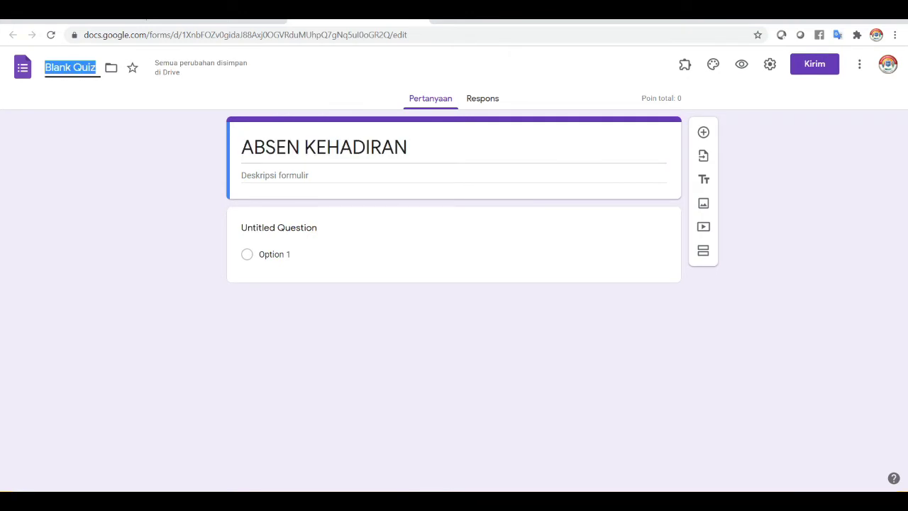
pyautogui.hotkey('ctrl', 'v')
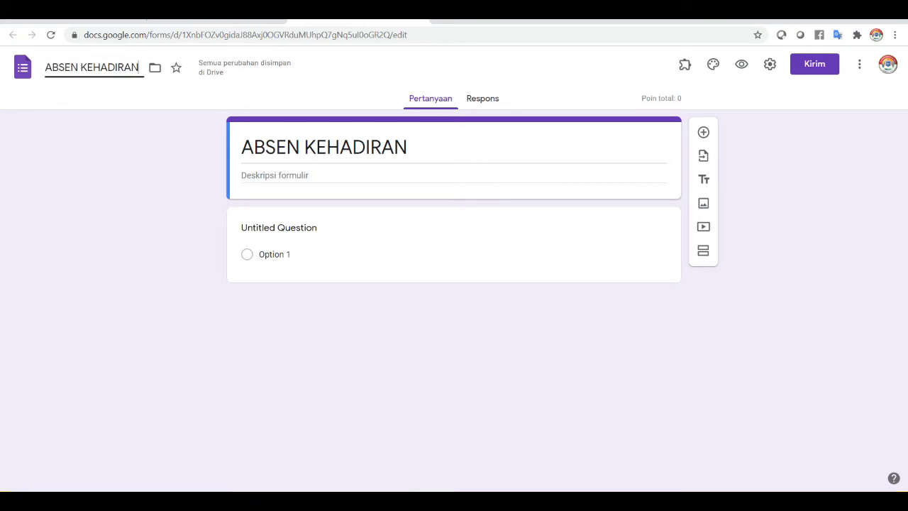
pyautogui.click(319, 176)
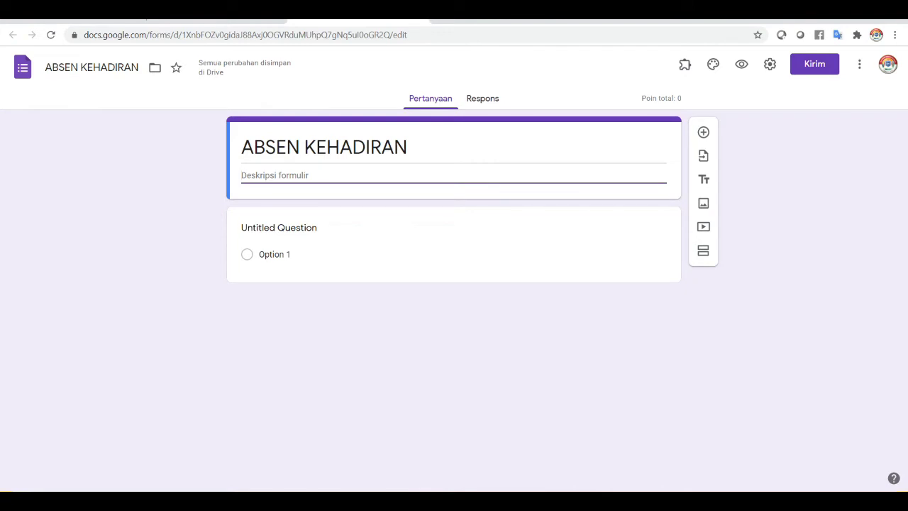
pyautogui.write('ISI')
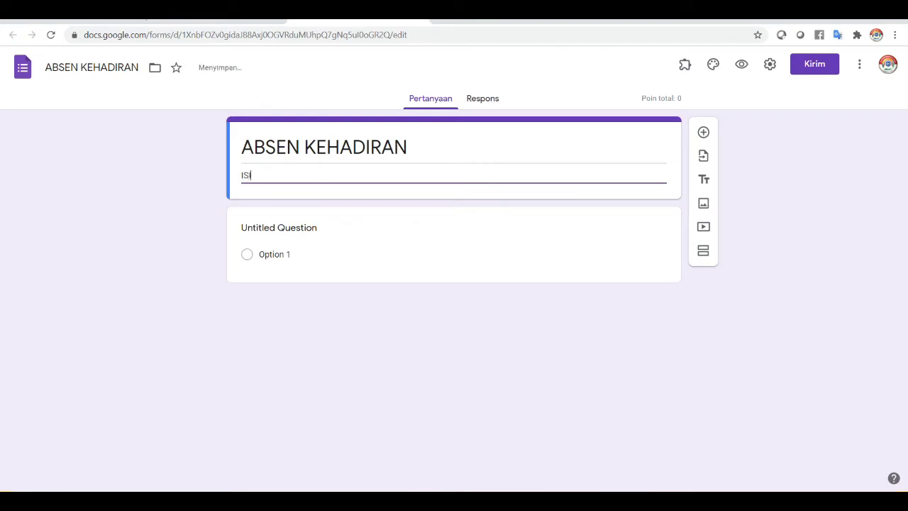
pyautogui.write('LAH ABSEN SE')
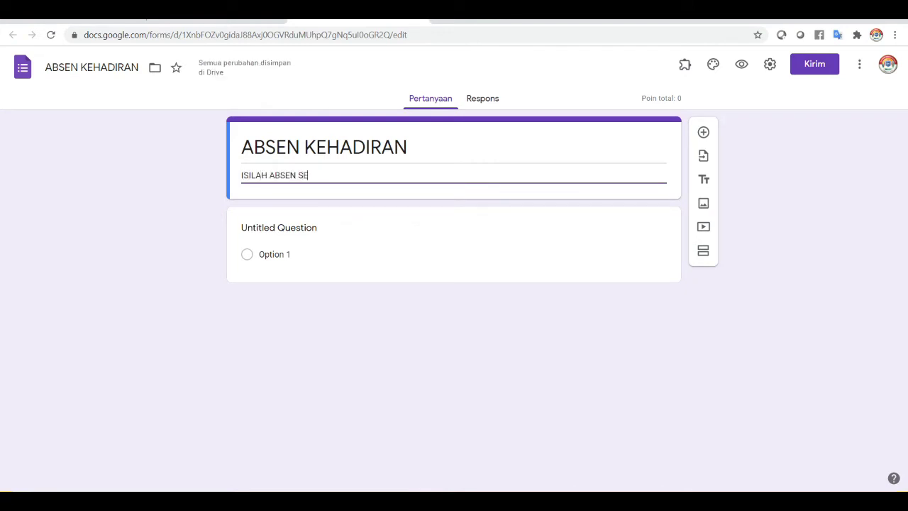
pyautogui.write('SUAI JADWA')
pyautogui.write('N')
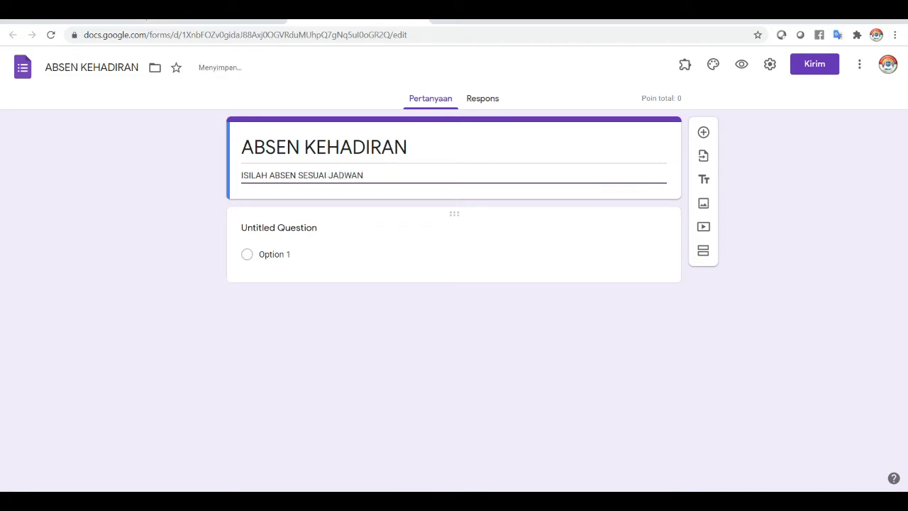
# Title the first question 'KEHADIRAN' and make it required.
pyautogui.click(279, 227)
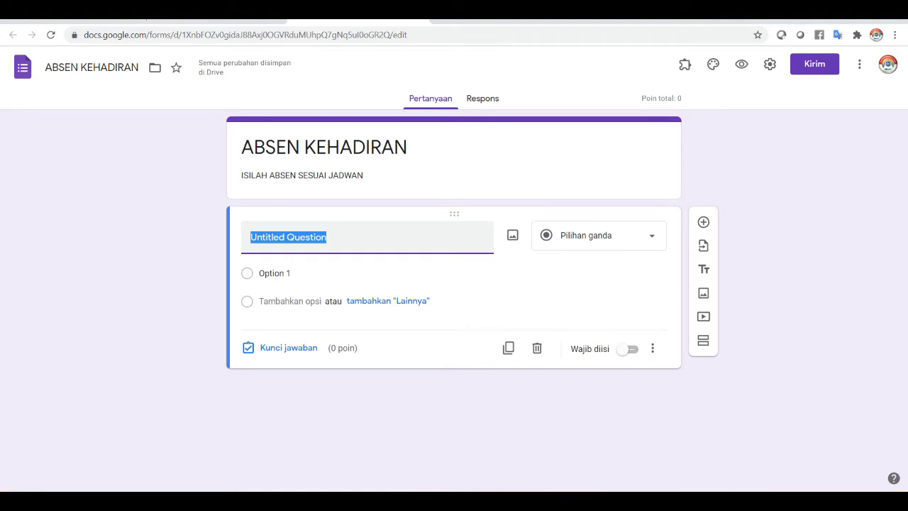
pyautogui.write('H')
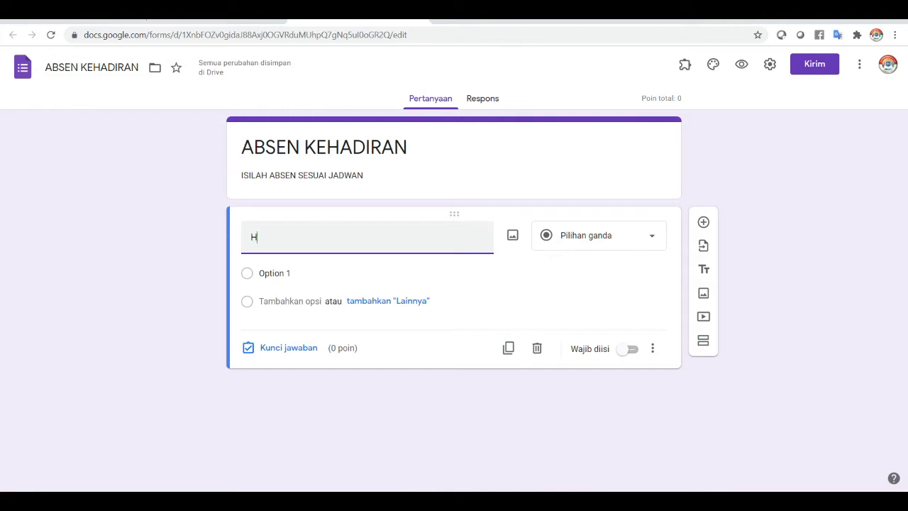
pyautogui.write('ADIR')
pyautogui.click(628, 349)
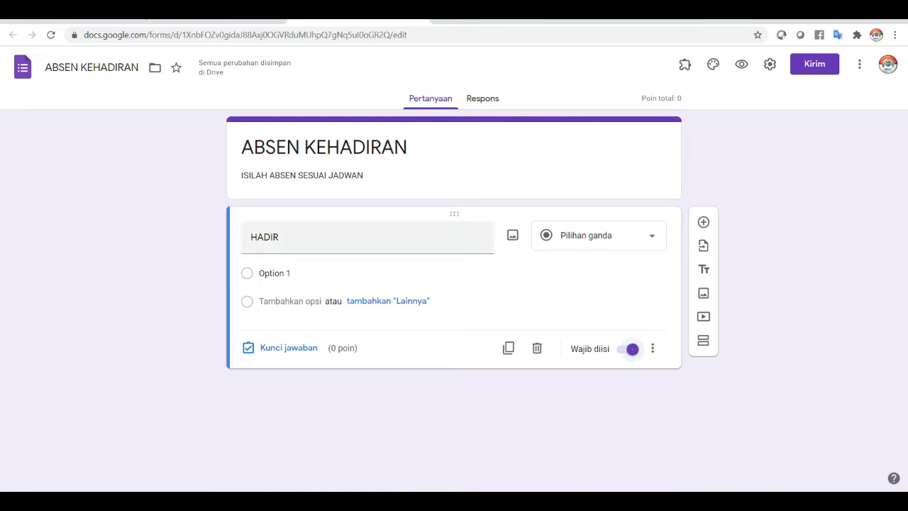
pyautogui.moveTo(250, 237); pyautogui.dragTo(278, 237)
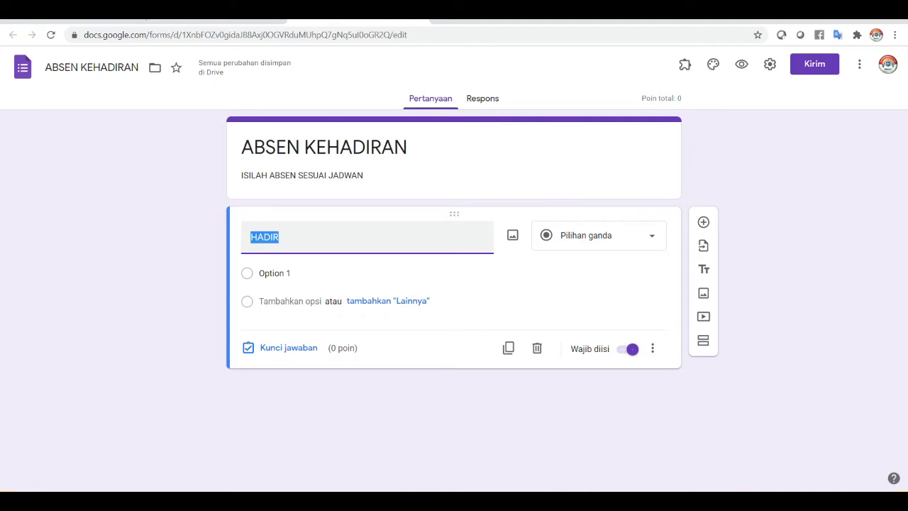
pyautogui.write('KEHADI')
pyautogui.write('T')
pyautogui.press('BackSpace')
pyautogui.write('RAN')
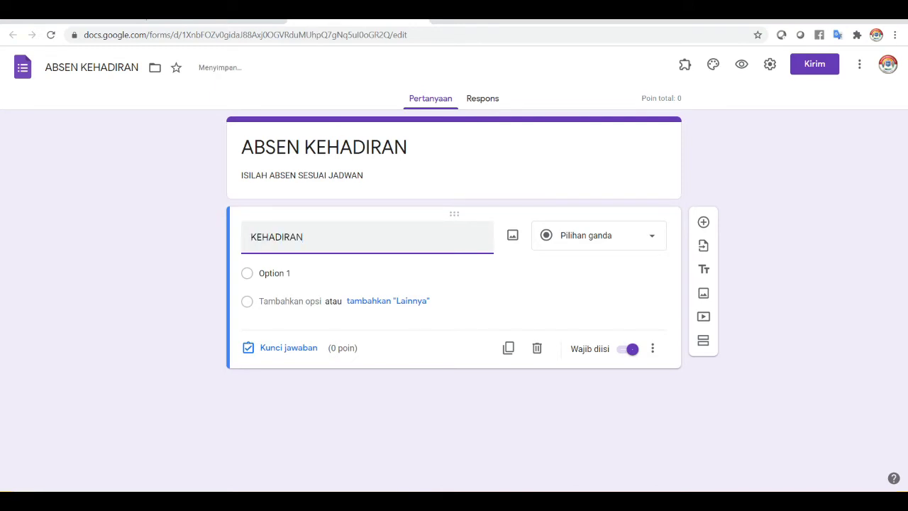
# Give the KEHADIRAN question the answer options HADIR, IJIN and SAKIT.
pyautogui.click(274, 273)
pyautogui.write('HA')
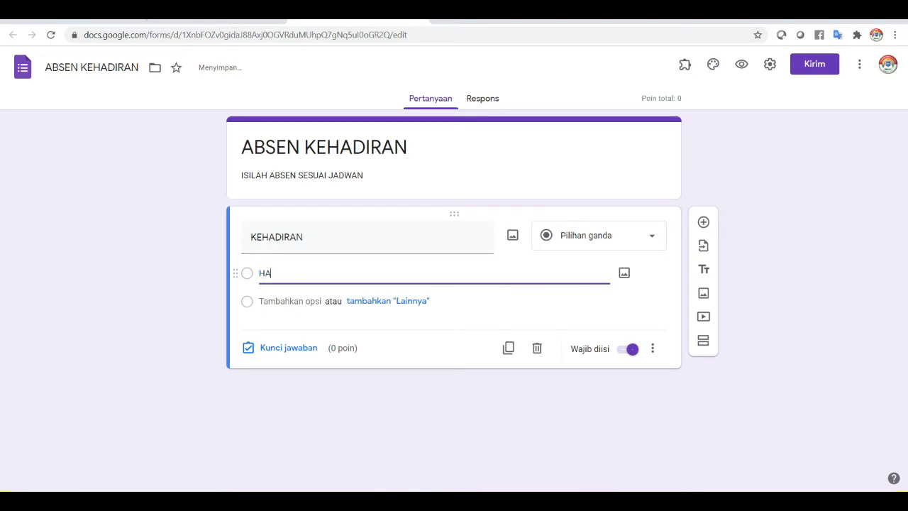
pyautogui.write('DIR')
pyautogui.click(290, 303)
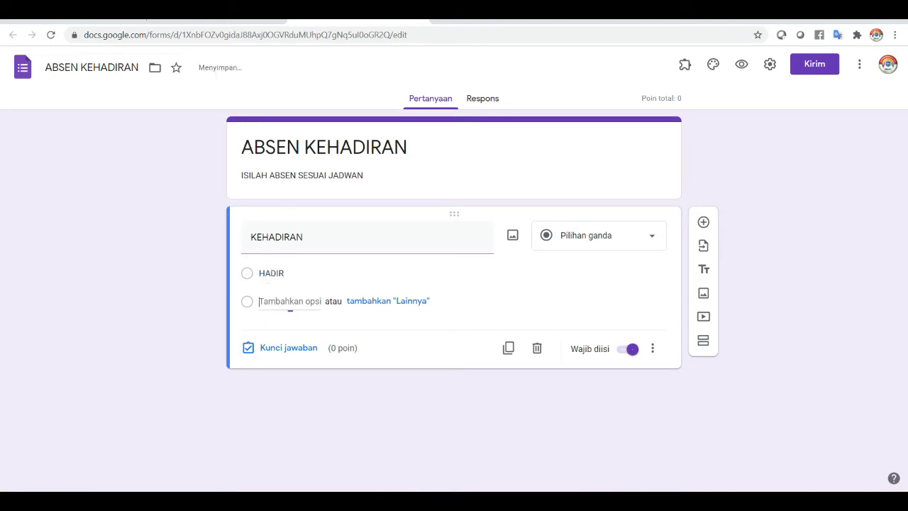
pyautogui.write('IJ')
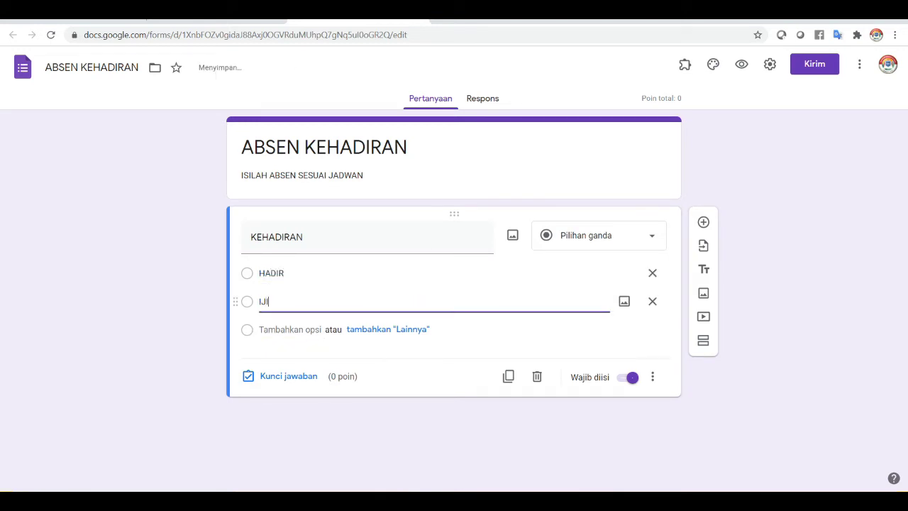
pyautogui.write('IN')
pyautogui.press('Return')
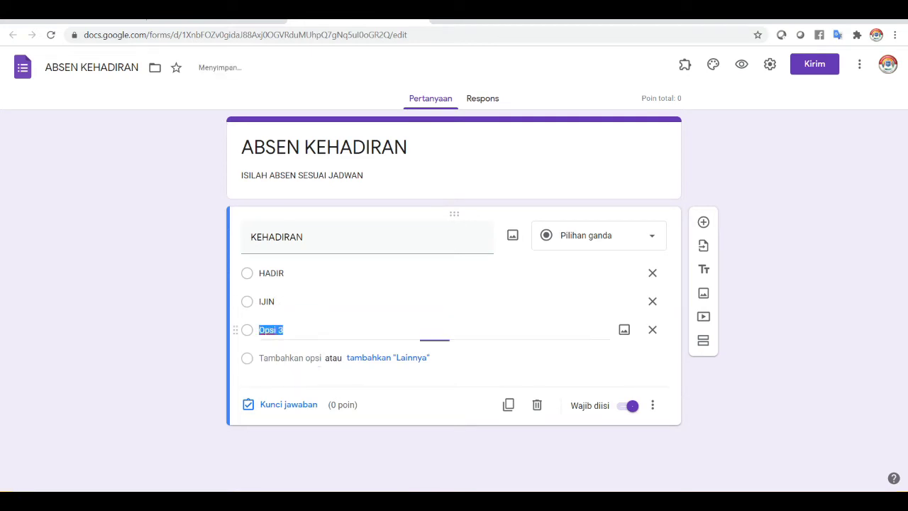
pyautogui.write('SAKIT')
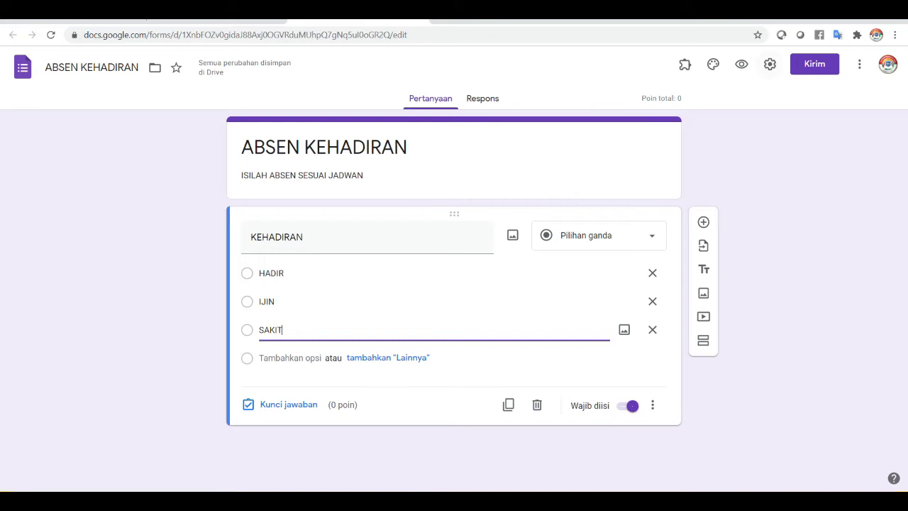
pyautogui.click(770, 63)
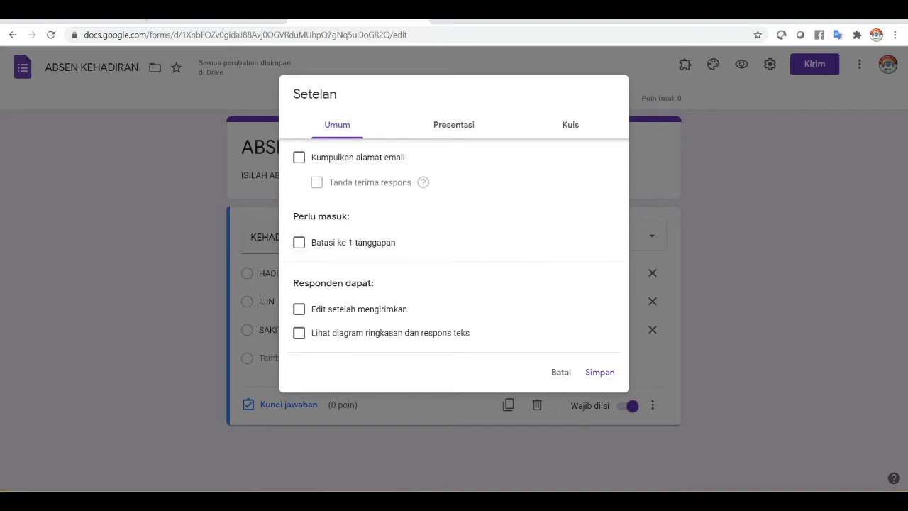
# Tick 'Batasi ke 1 tanggapan' in the form settings and save them.
pyautogui.click(299, 242)
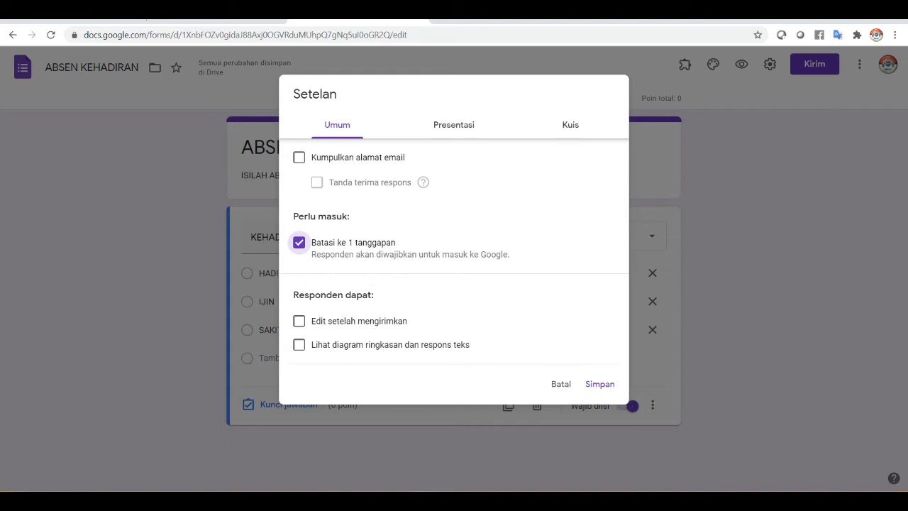
pyautogui.click(571, 124)
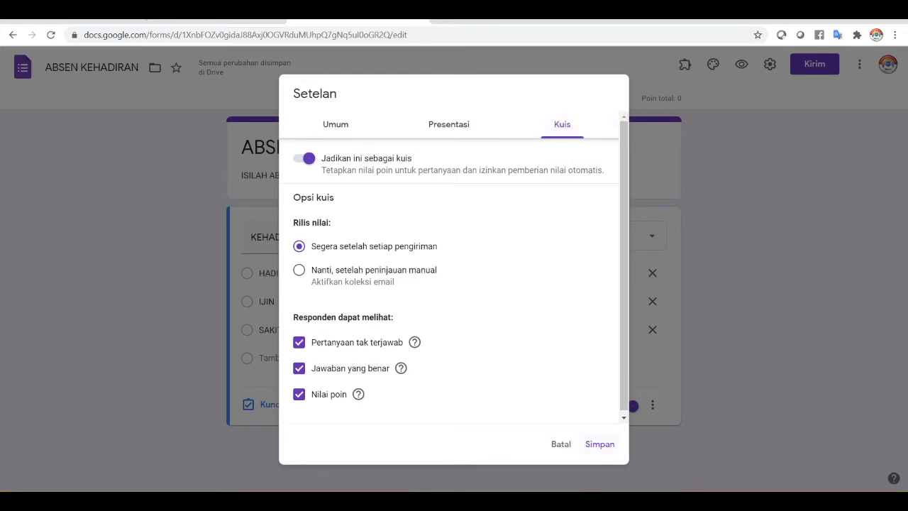
pyautogui.click(600, 444)
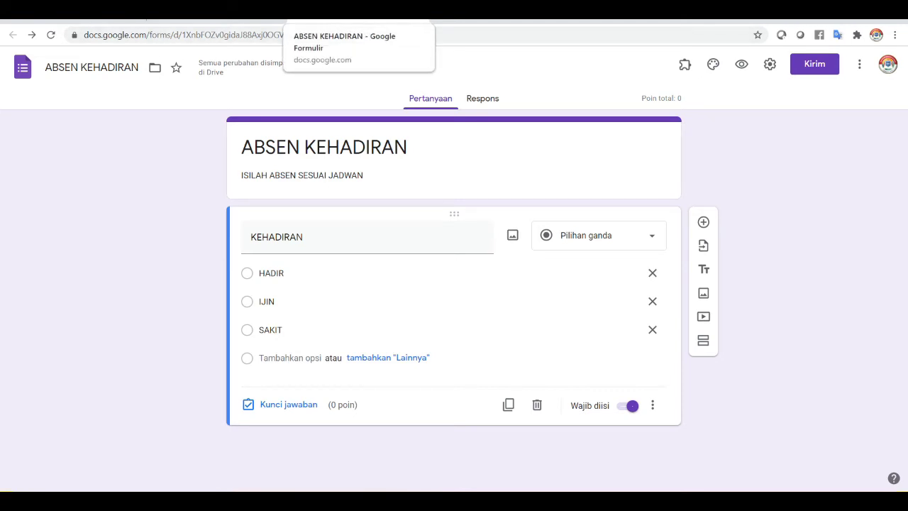
# In the Classroom draft, keep the assignment for FORUM DOSEN only, with SMANTEK_X removed, for all students.
pyautogui.click(184, 10)
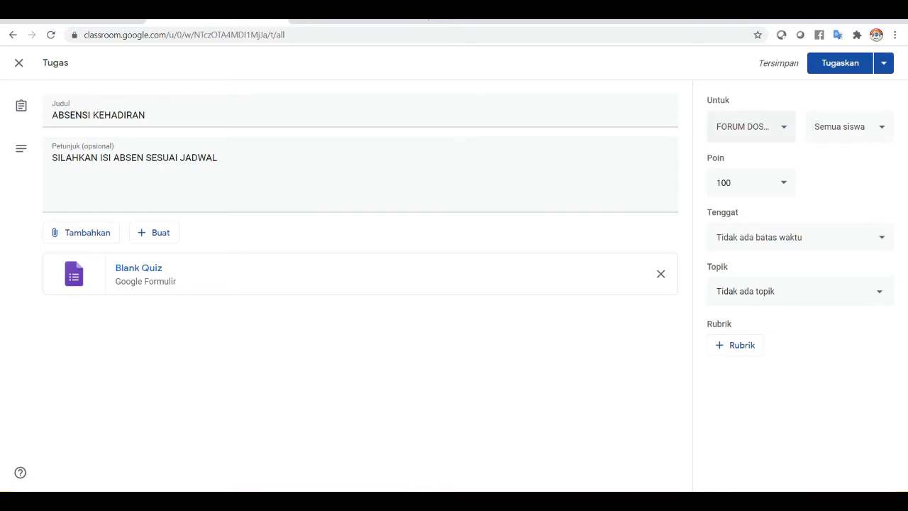
pyautogui.click(751, 126)
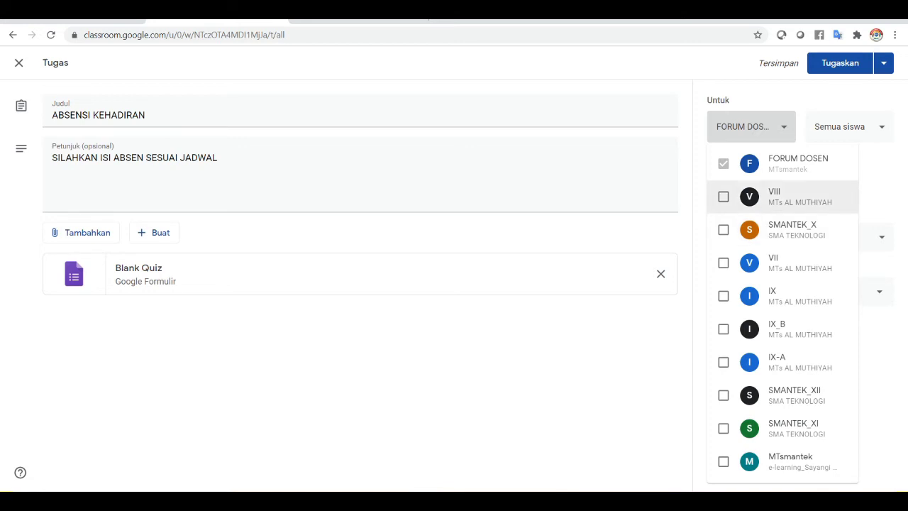
pyautogui.click(723, 230)
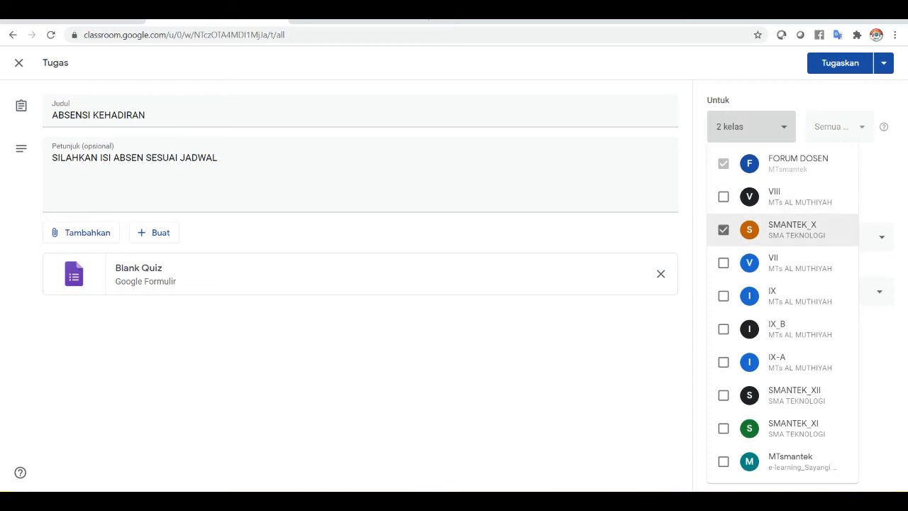
pyautogui.press('Escape')
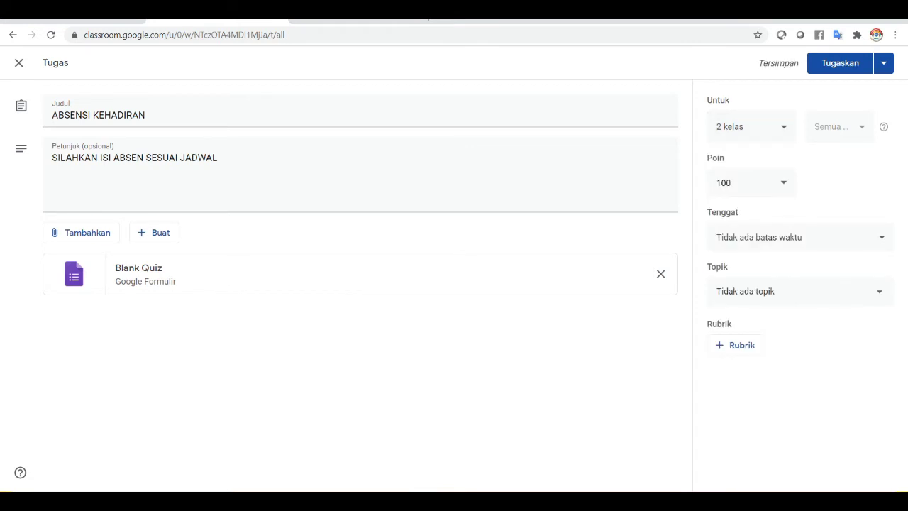
pyautogui.click(751, 127)
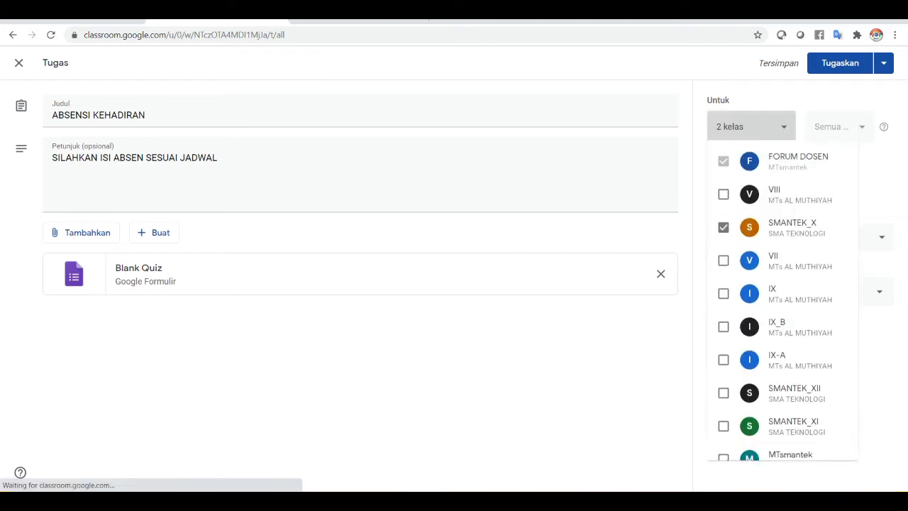
pyautogui.click(723, 229)
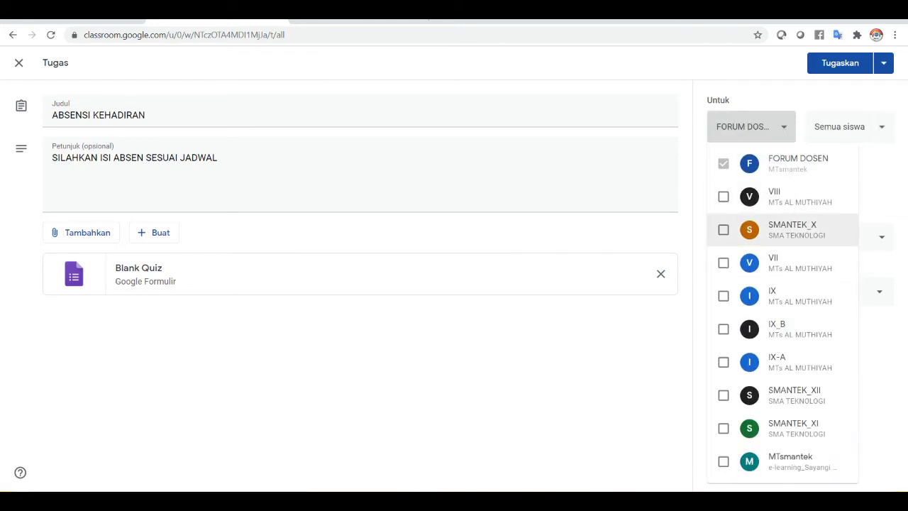
pyautogui.press('Escape')
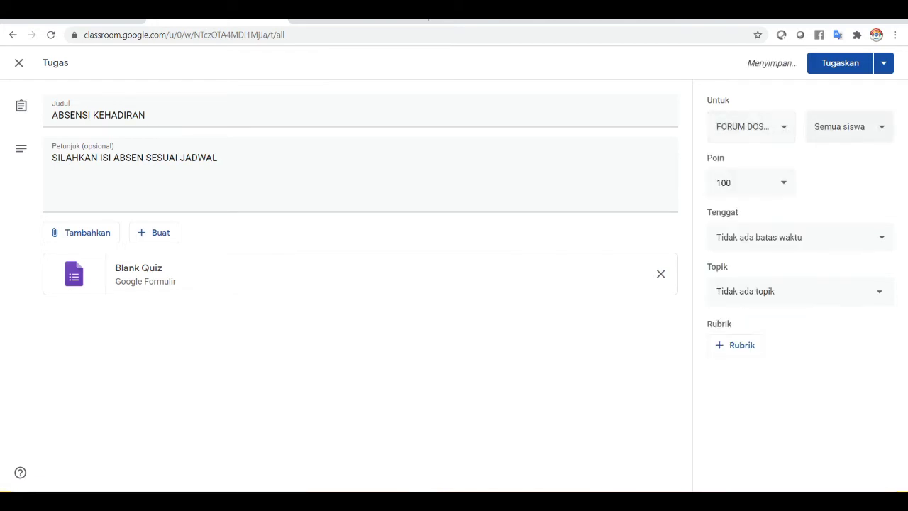
pyautogui.click(845, 126)
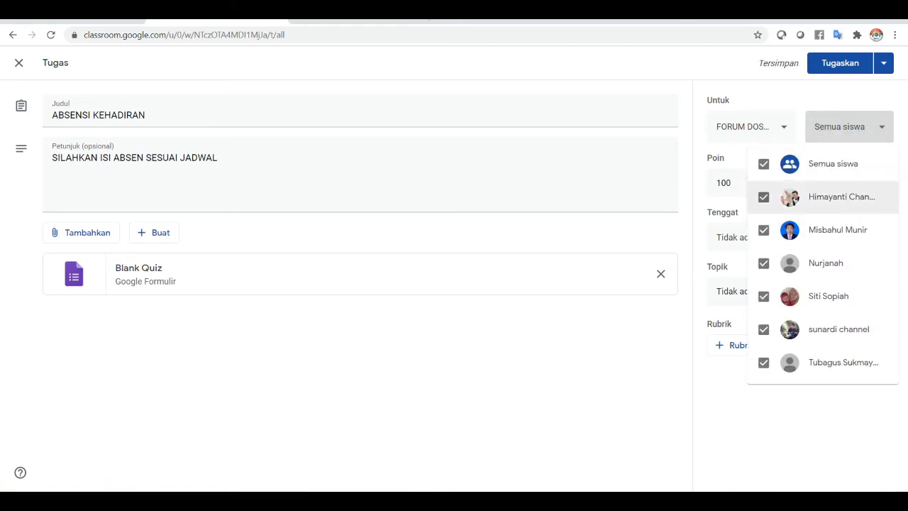
pyautogui.press('Escape')
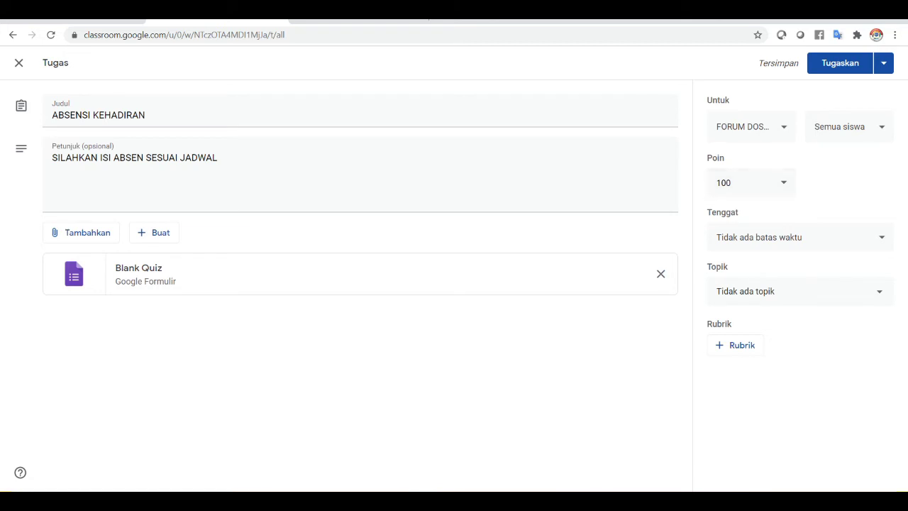
# Change the assignment's points from 100 to 1.
pyautogui.click(738, 183)
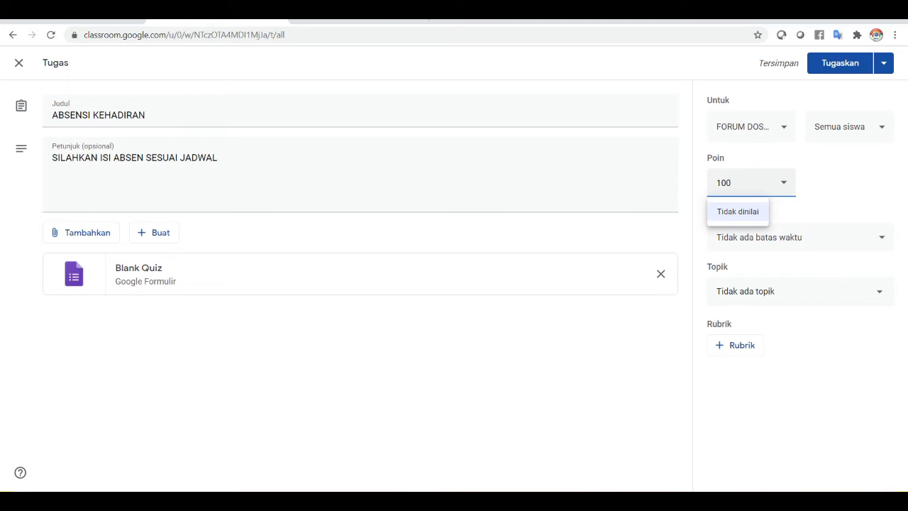
pyautogui.press('BackSpace')
pyautogui.press('BackSpace')
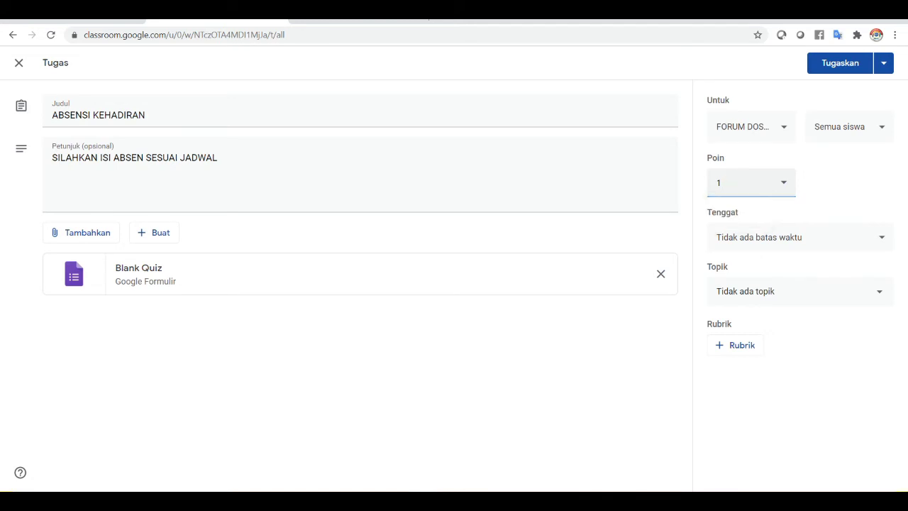
pyautogui.press('Tab')
# Set the due date to 18 Jan 2021 at 09.00.
pyautogui.press('Return')
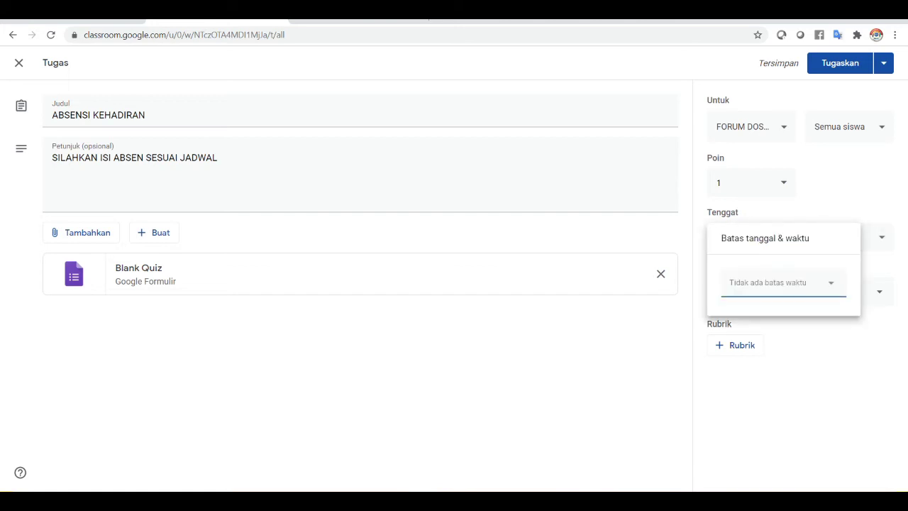
pyautogui.click(831, 282)
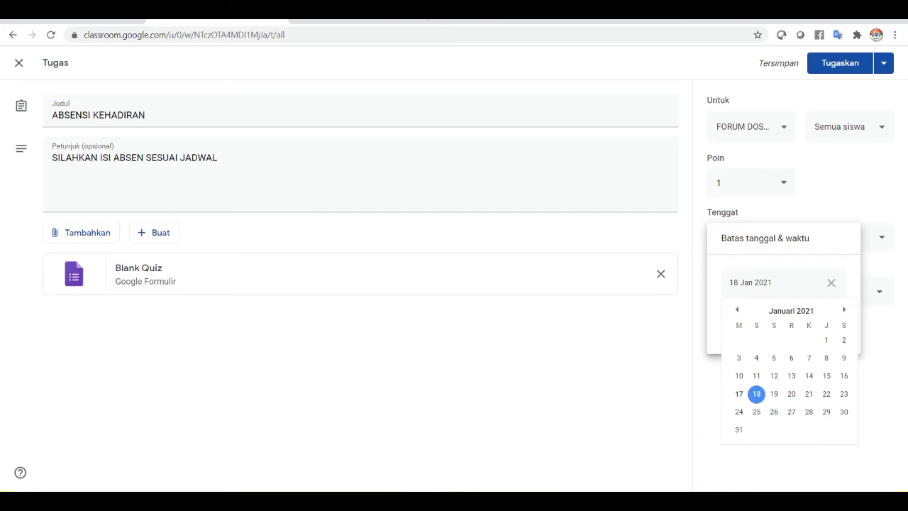
pyautogui.press('Escape')
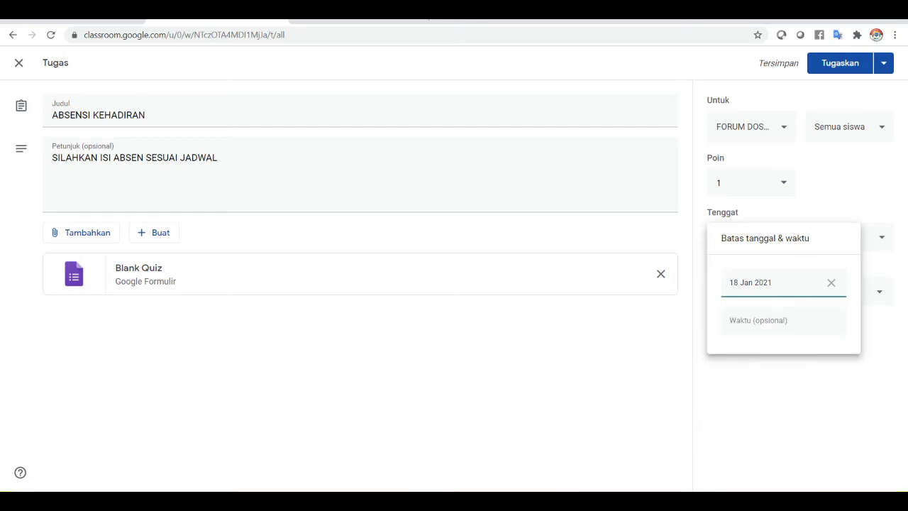
pyautogui.press('Tab')
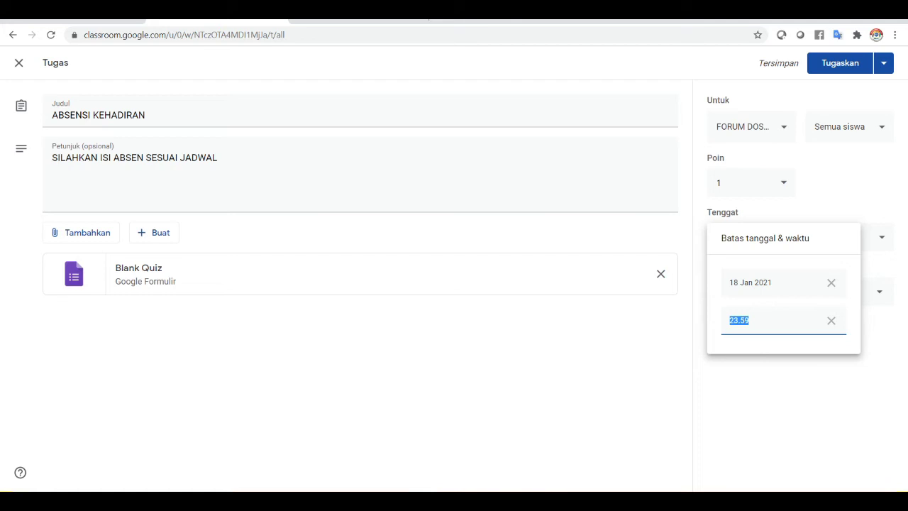
pyautogui.write('09')
pyautogui.write('.00')
pyautogui.press('Return')
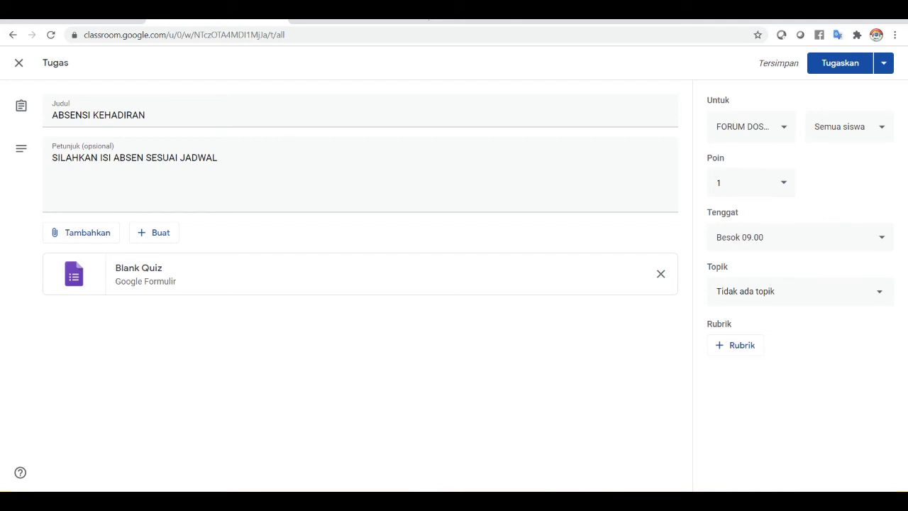
# File the assignment under the ABSEN KEHADIRAN SISWA topic and post it with Tugaskan.
pyautogui.click(800, 291)
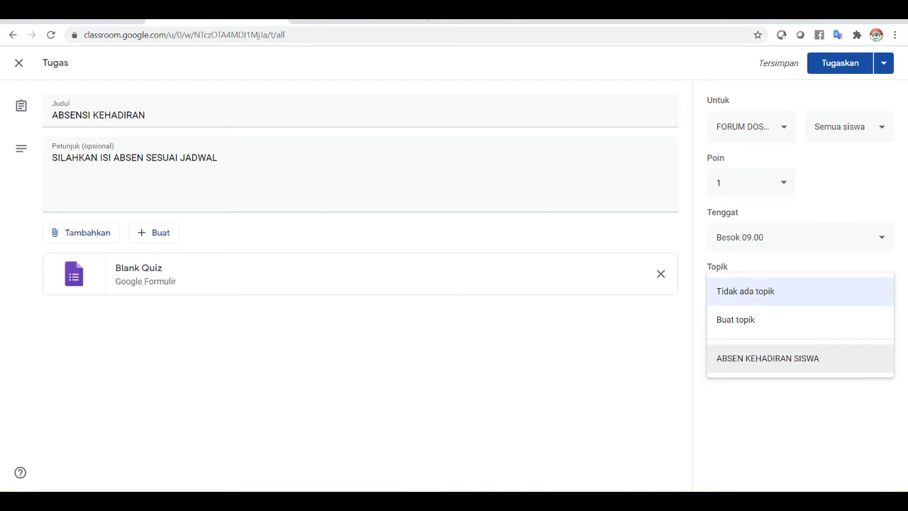
pyautogui.click(768, 358)
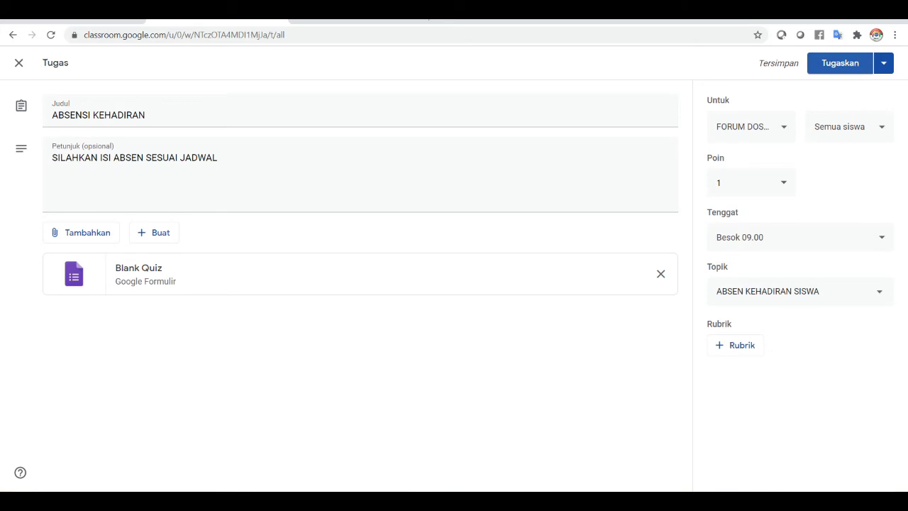
pyautogui.click(840, 63)
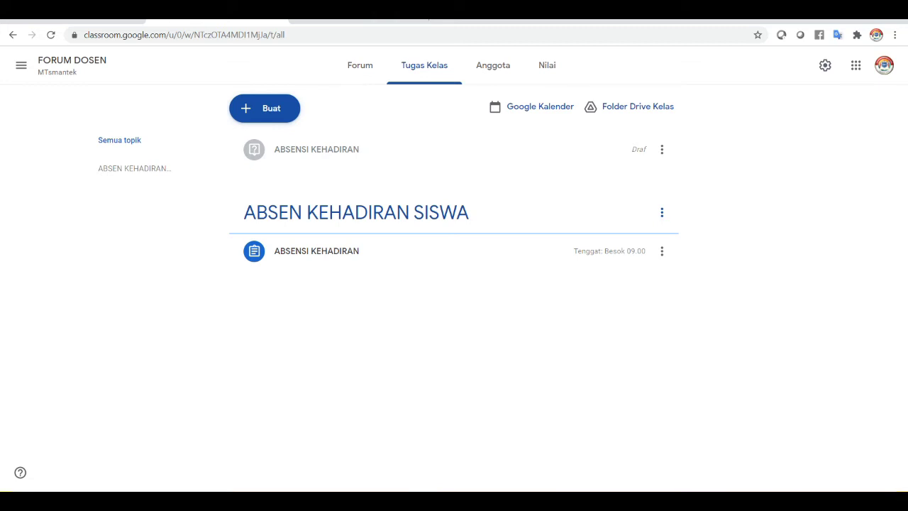
# Expand ABSENSI KEHADIRAN and open its student work page showing 0 turned in, 6 assigned.
pyautogui.click(426, 251)
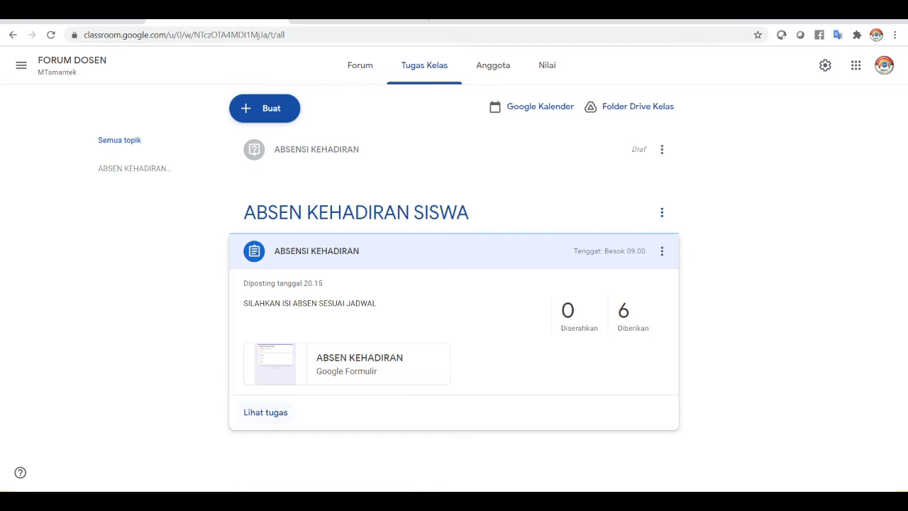
pyautogui.click(266, 412)
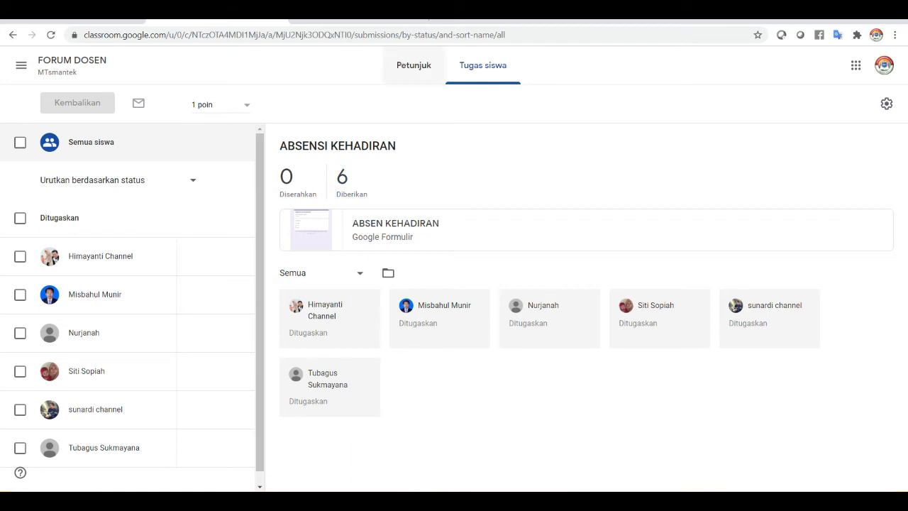
# View the Petunjuk page, return to Tugas siswa, and keep the six students sorted by status.
pyautogui.click(414, 65)
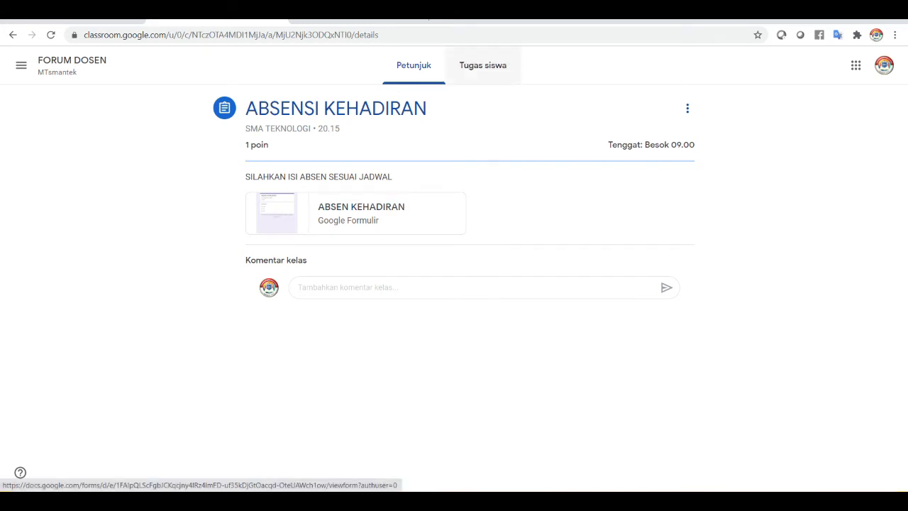
pyautogui.click(482, 65)
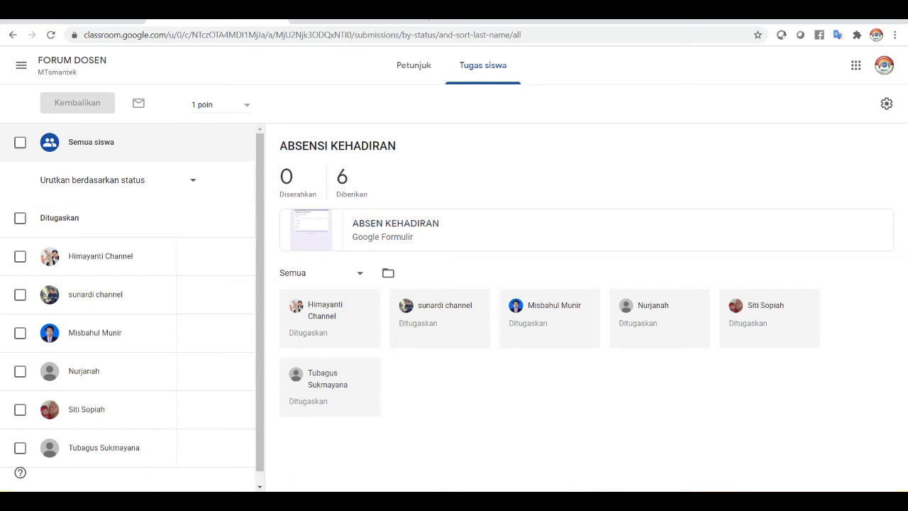
pyautogui.click(117, 179)
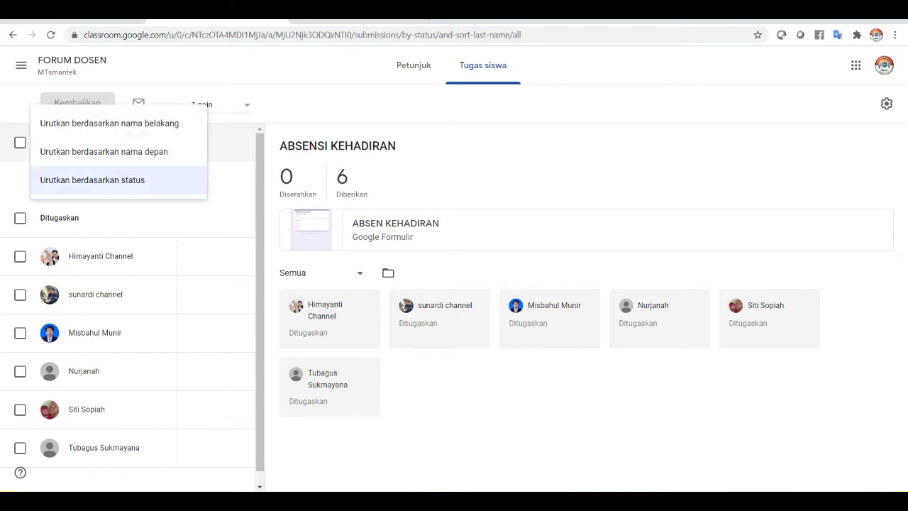
pyautogui.click(117, 179)
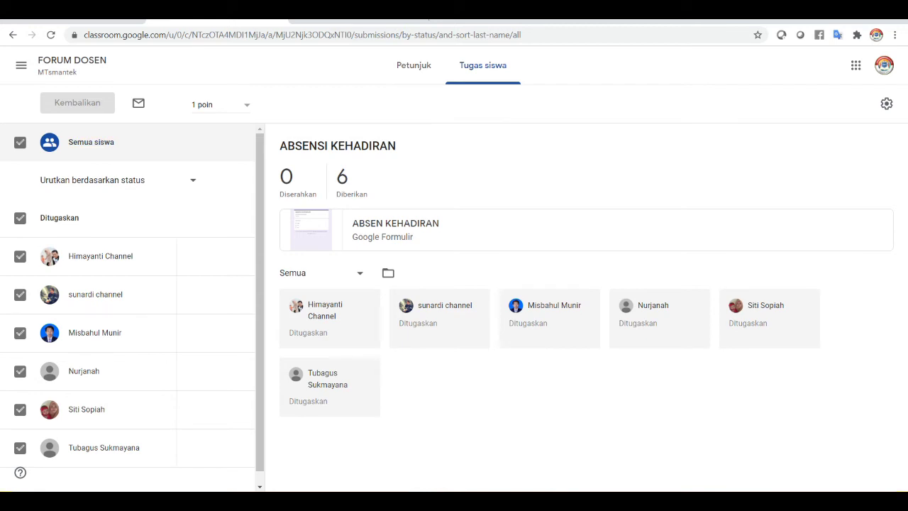
# Confirm the assignment stays at 1 point, then go back to the FORUM DOSEN class stream.
pyautogui.click(202, 105)
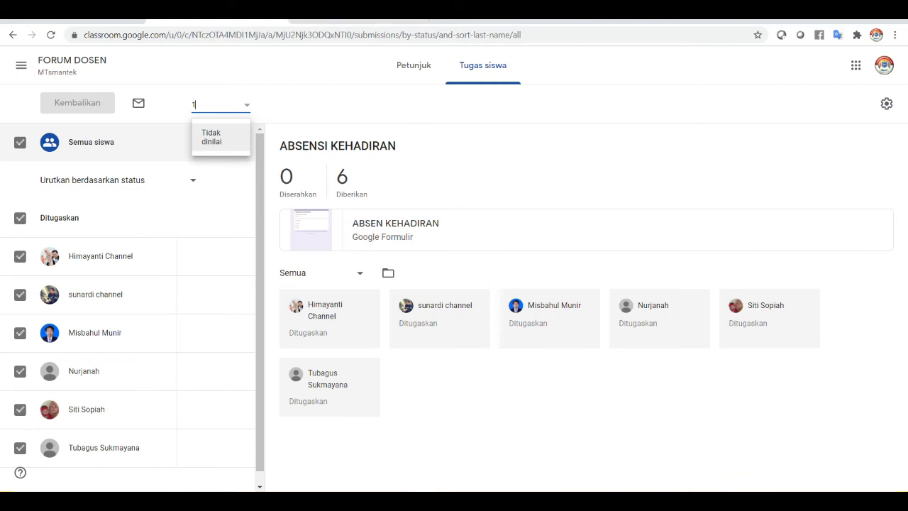
pyautogui.scroll(-1, 127, 326)
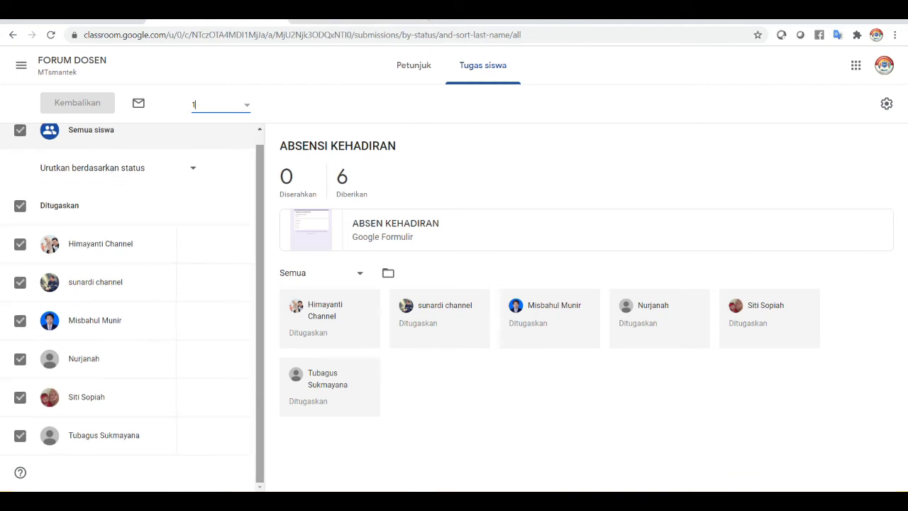
pyautogui.scroll(1, 127, 303)
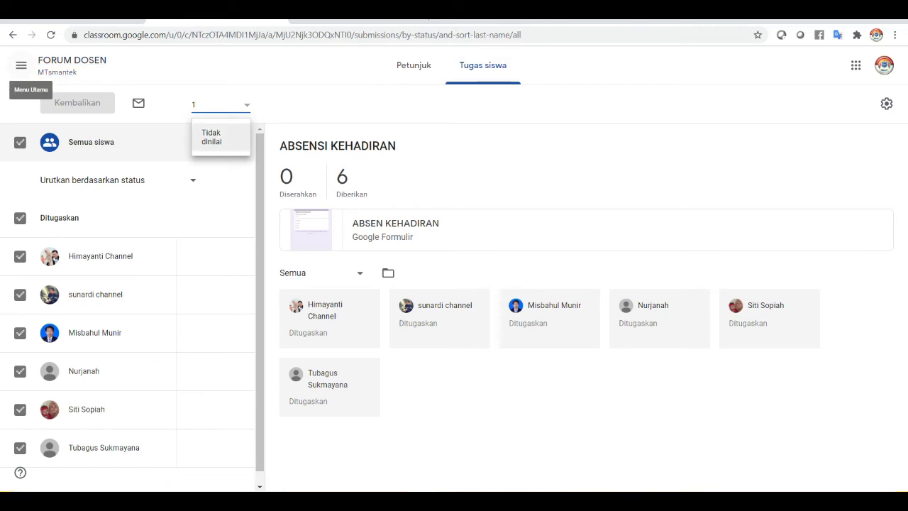
pyautogui.click(21, 65)
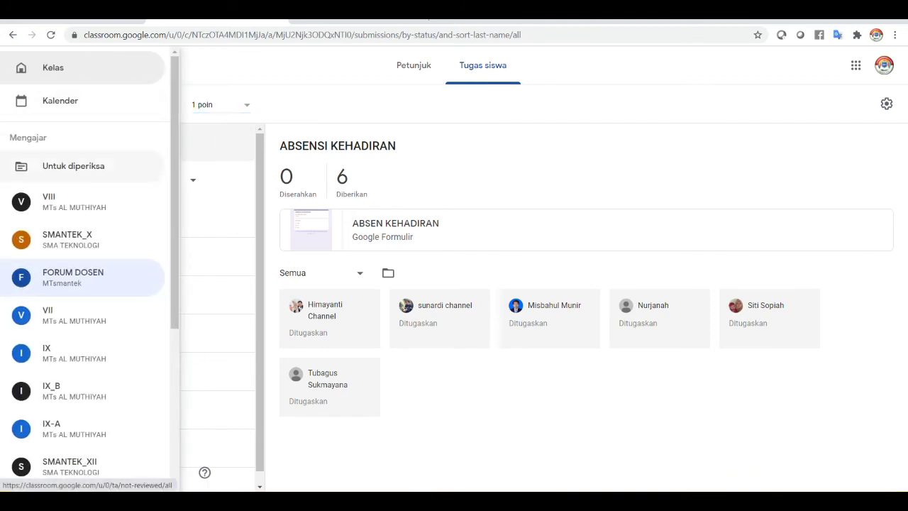
pyautogui.click(73, 277)
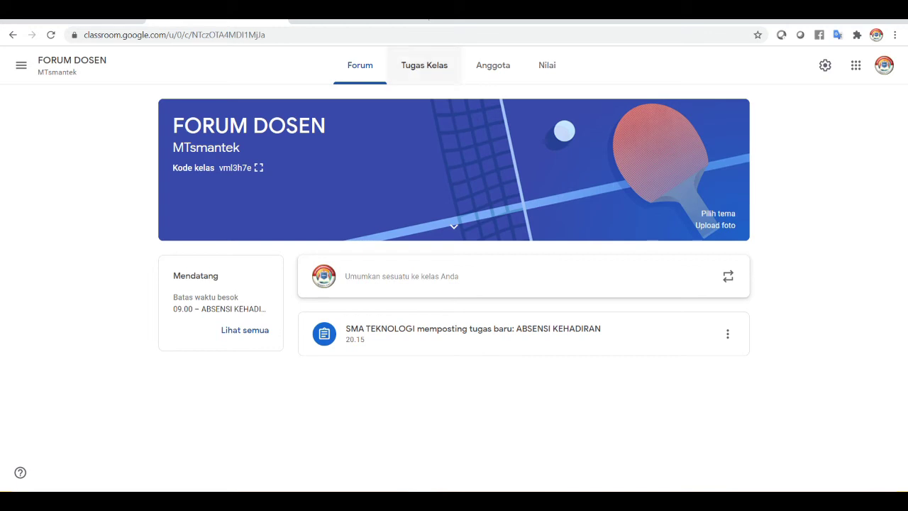
# Show the FORUM DOSEN Tugas Kelas page listing ABSENSI KEHADIRAN under ABSEN KEHADIRAN SISWA.
pyautogui.click(425, 65)
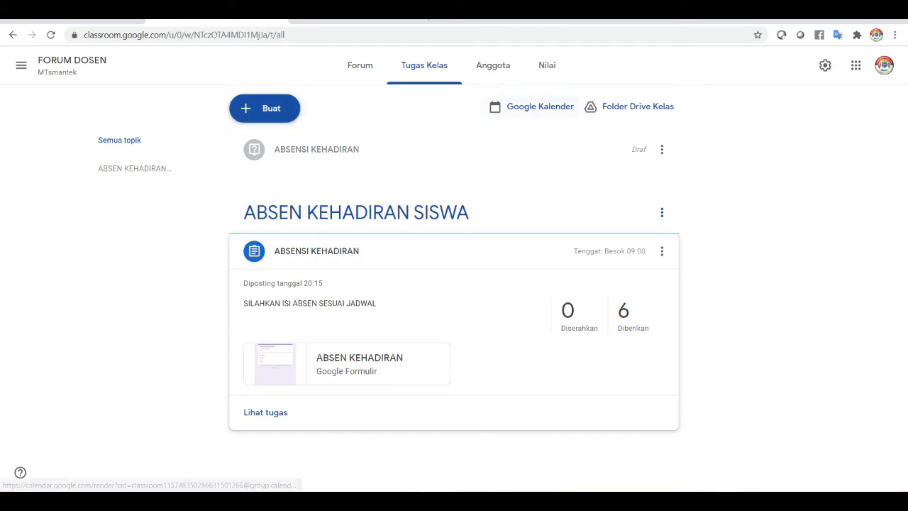
pyautogui.click(533, 107)
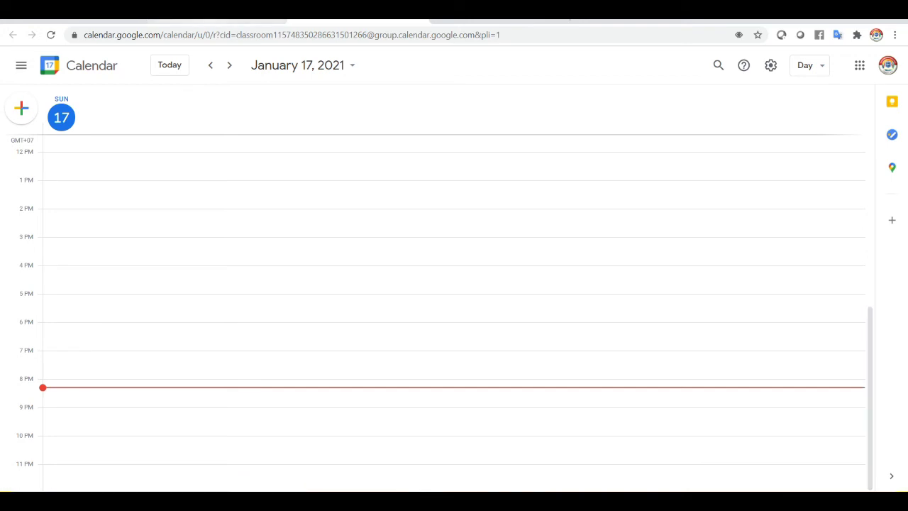
pyautogui.hotkey('ctrl', 'w')
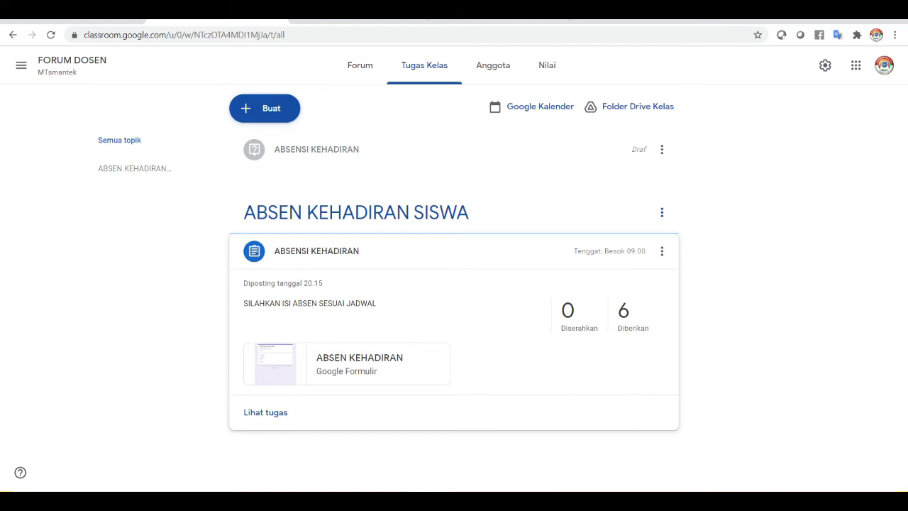
# Bring up the Buat menu of new classwork options.
pyautogui.click(265, 107)
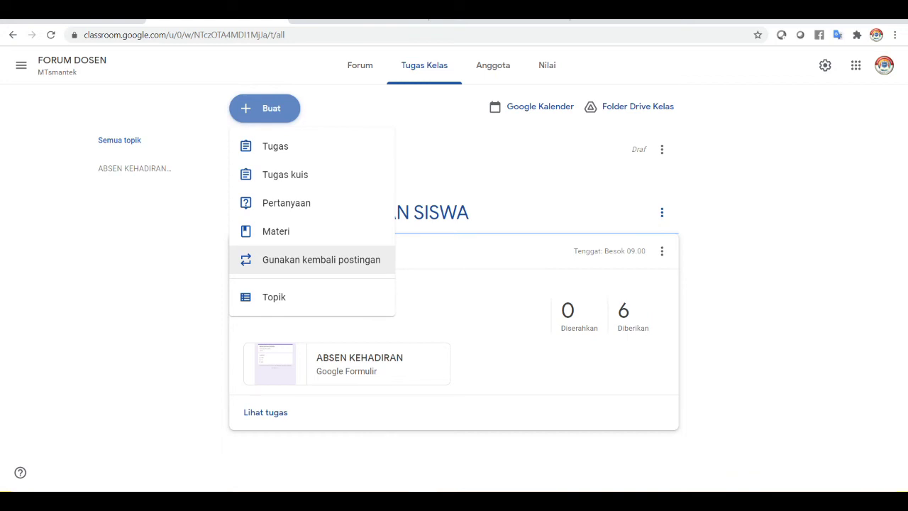
# Reuse the posted ABSENSI KEHADIRAN assignment from FORUM DOSEN as a new draft.
pyautogui.click(330, 259)
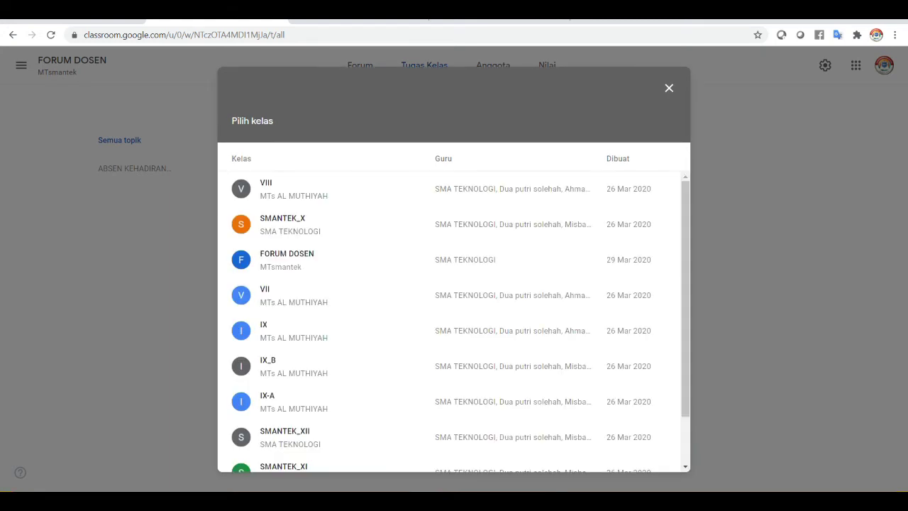
pyautogui.click(287, 260)
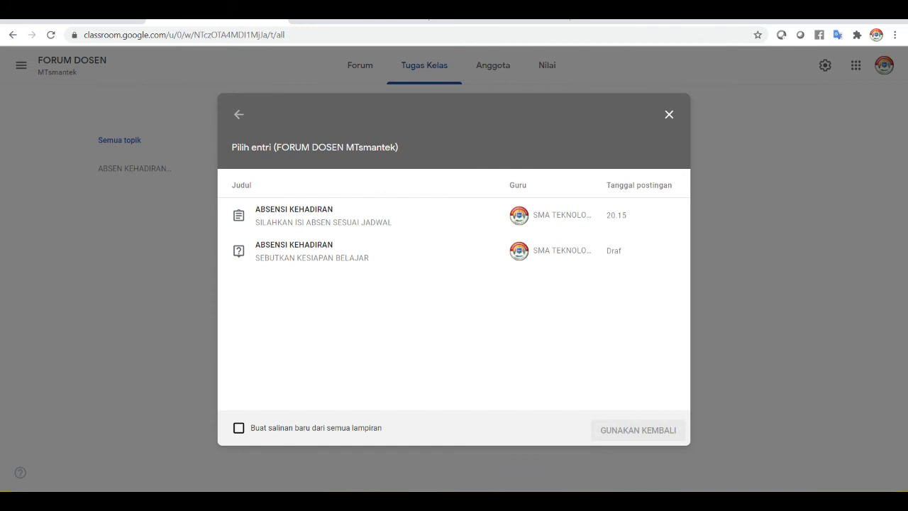
pyautogui.click(323, 215)
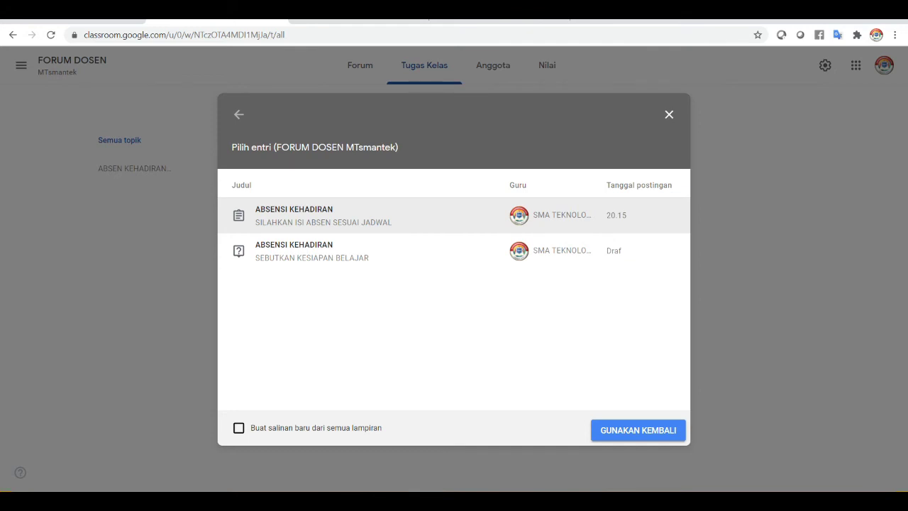
pyautogui.click(638, 430)
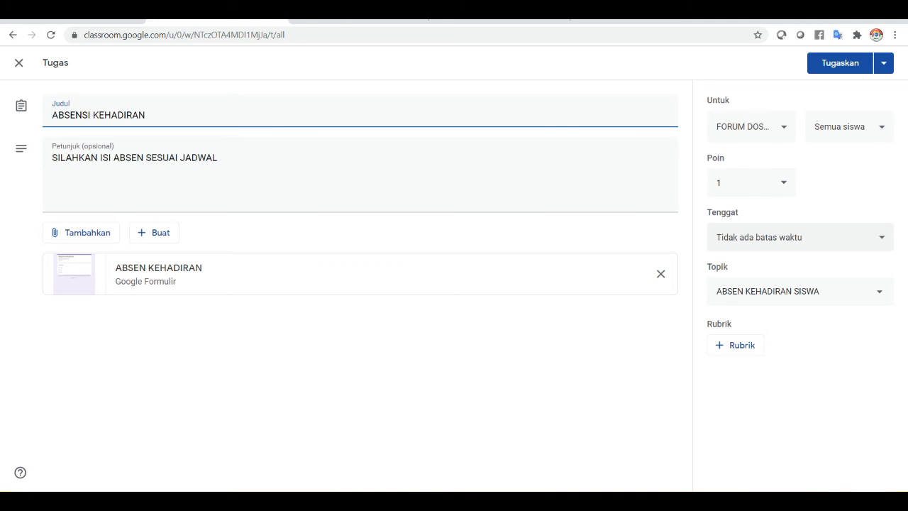
# Set the reused assignment's due date to 19 January 2021.
pyautogui.click(800, 237)
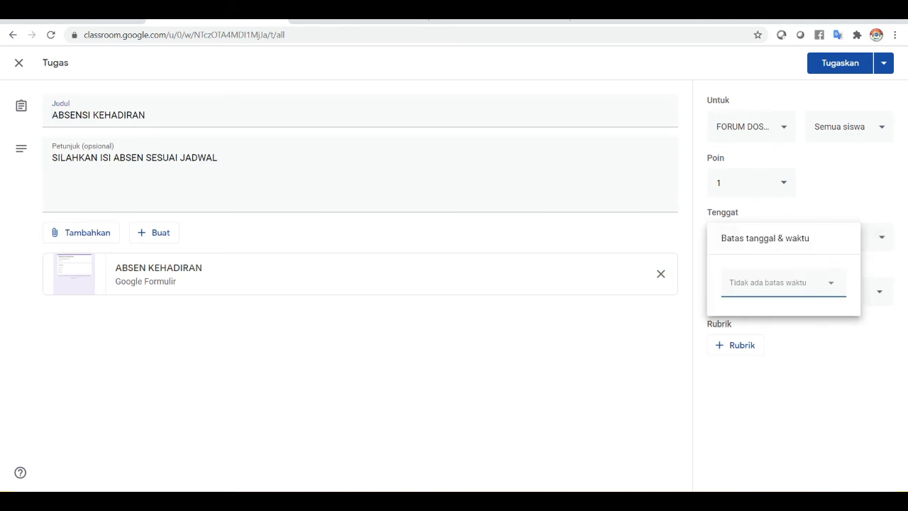
pyautogui.click(831, 282)
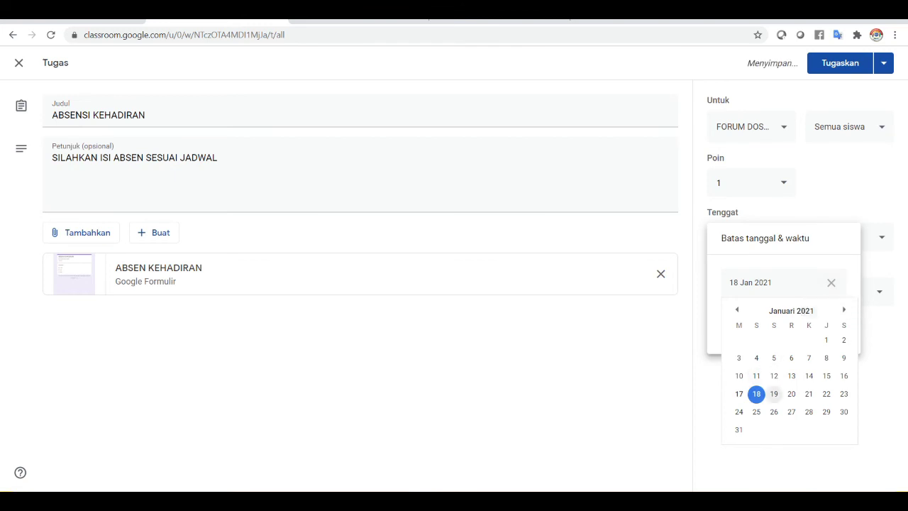
pyautogui.click(774, 394)
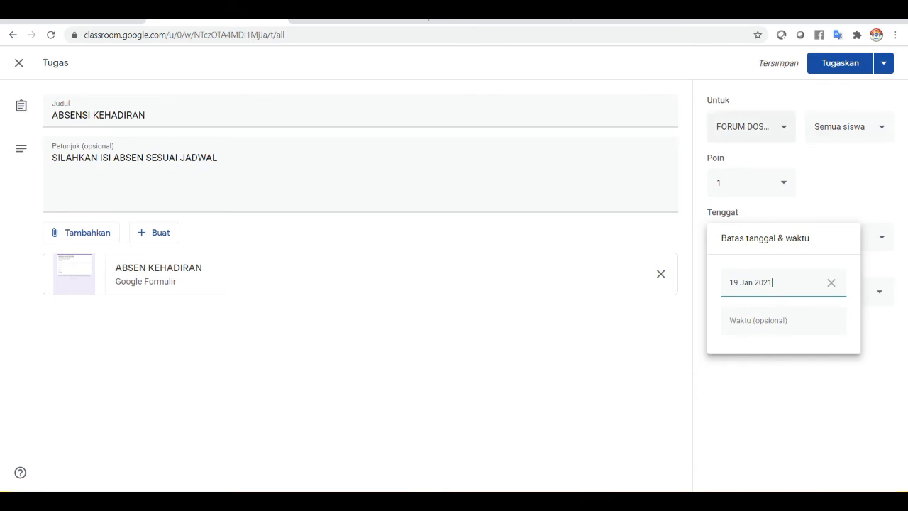
pyautogui.click(751, 126)
pyautogui.click(751, 126)
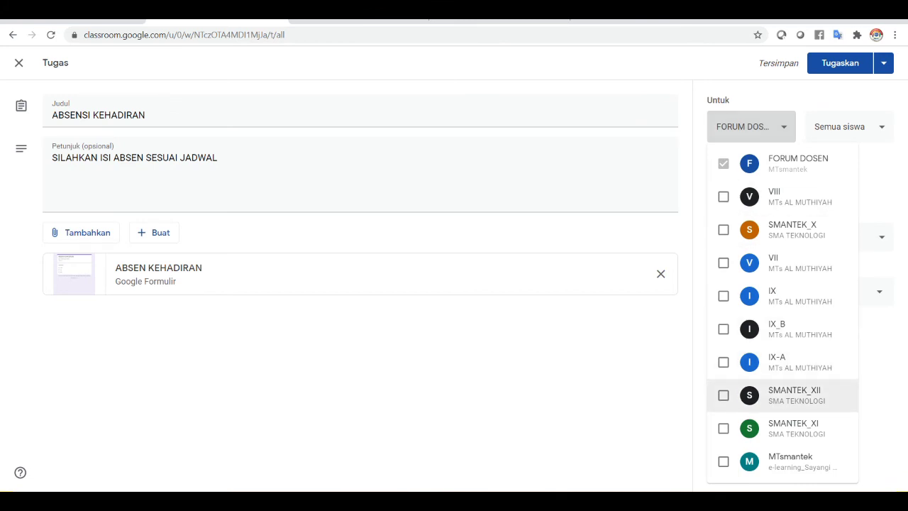
# Limit recipients to FORUM DOSEN, leaving VIII and SMANTEK_XII unchecked.
pyautogui.click(724, 395)
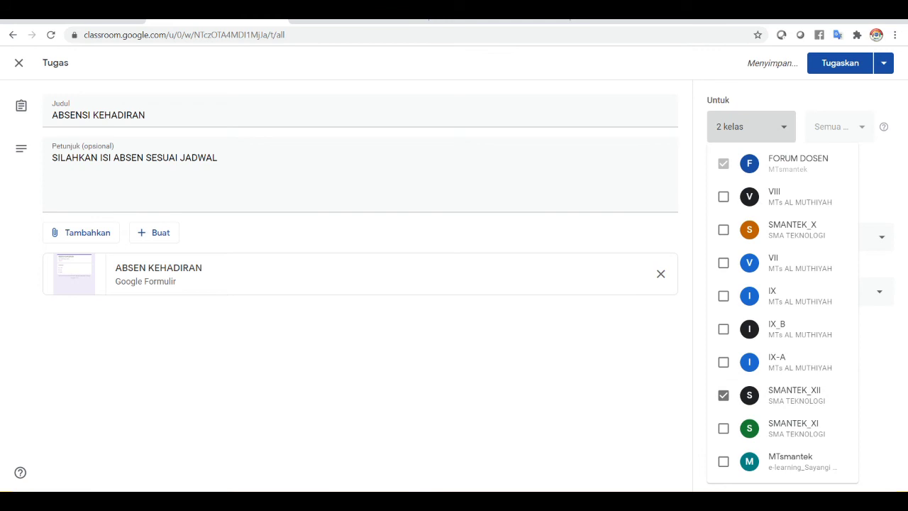
pyautogui.press('Escape')
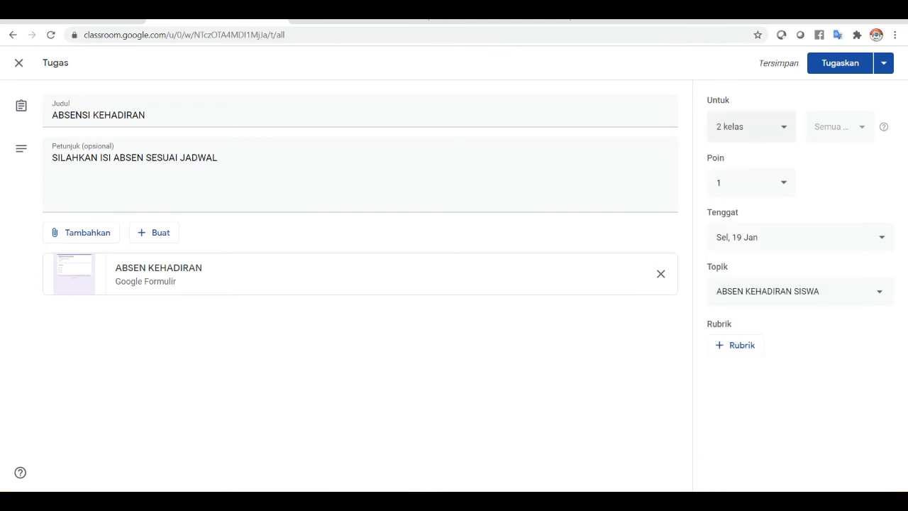
pyautogui.click(752, 126)
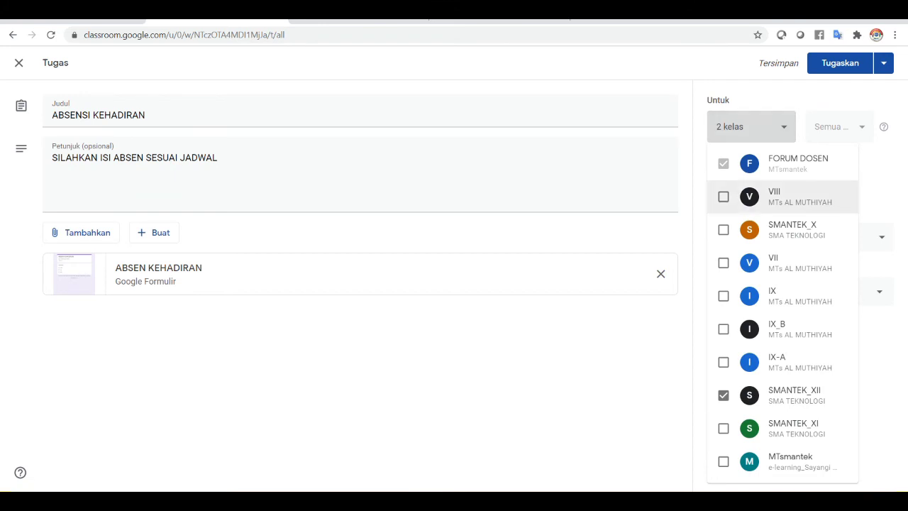
pyautogui.click(723, 197)
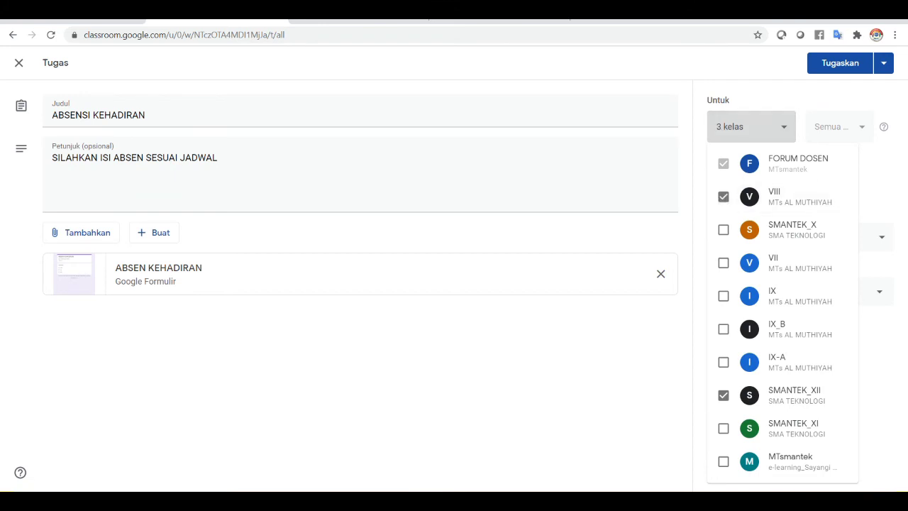
pyautogui.press('Escape')
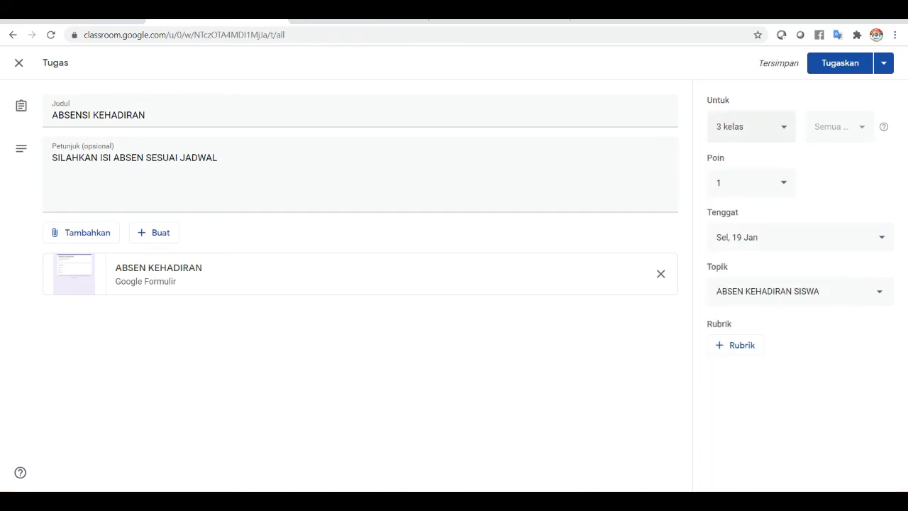
pyautogui.click(751, 126)
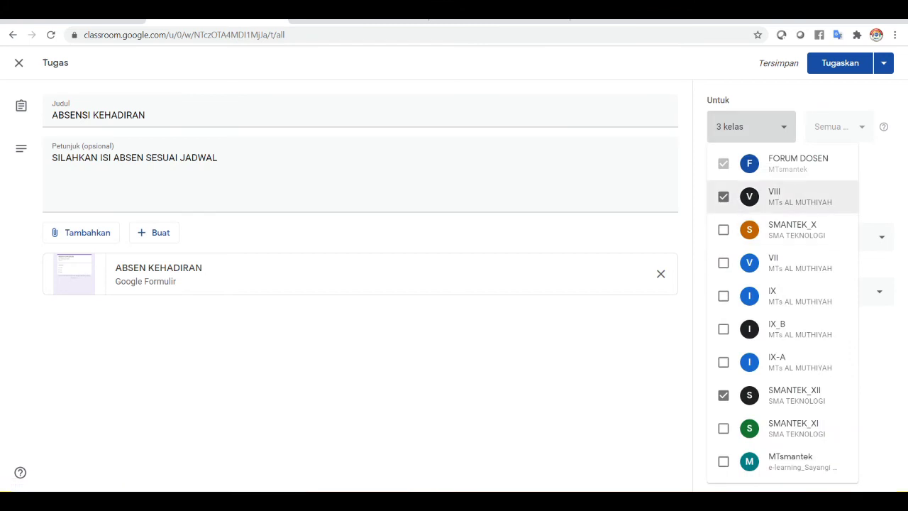
pyautogui.click(723, 196)
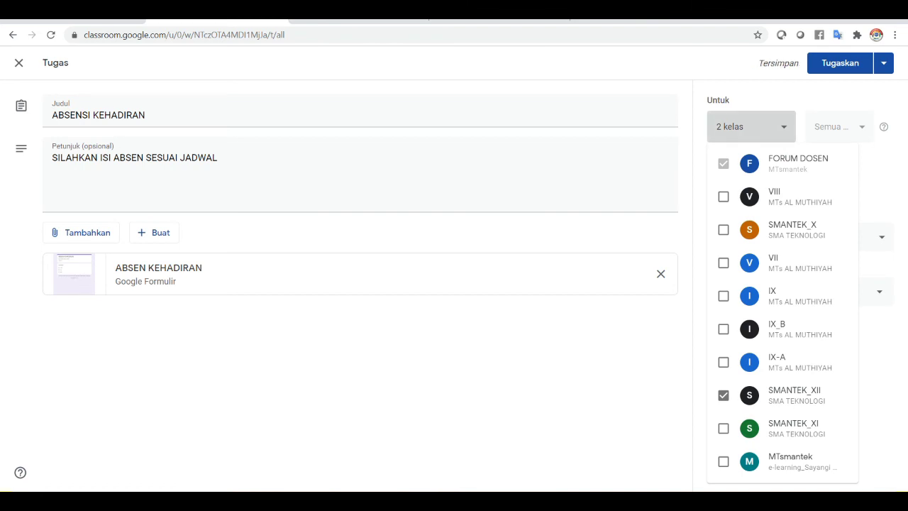
pyautogui.click(751, 126)
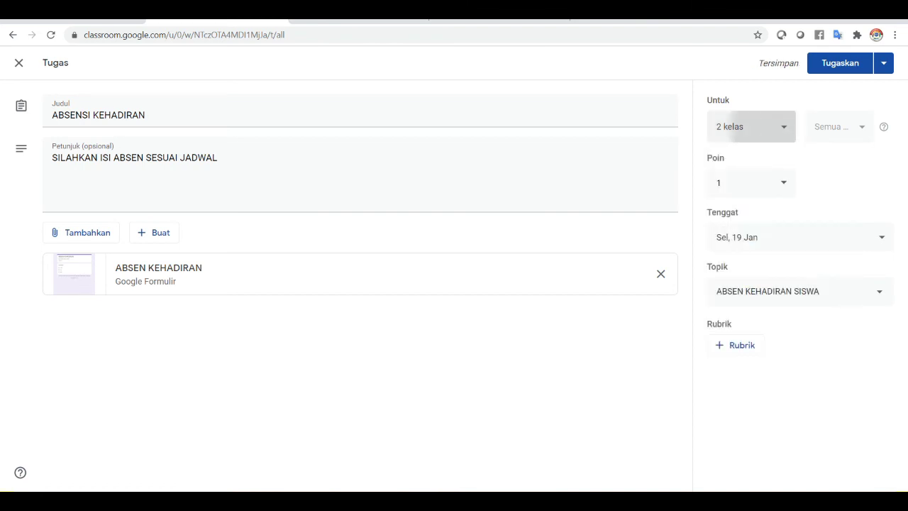
pyautogui.click(751, 127)
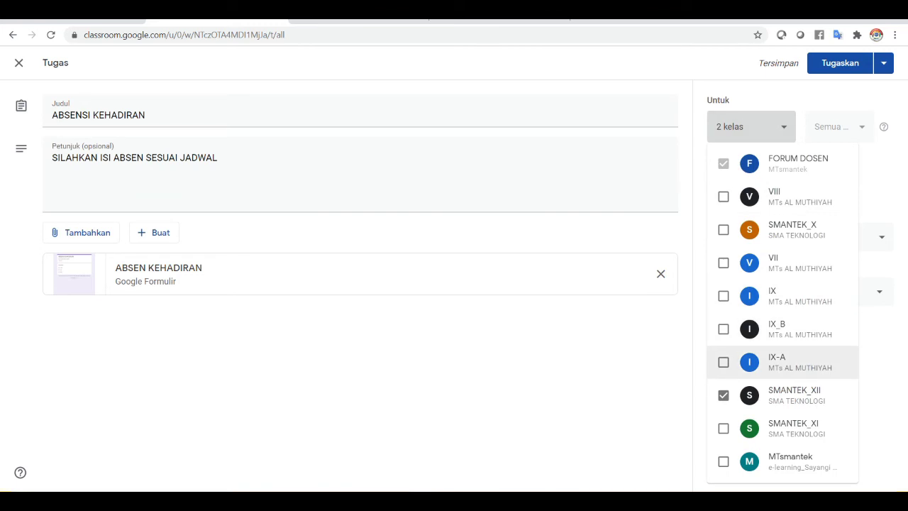
pyautogui.click(723, 395)
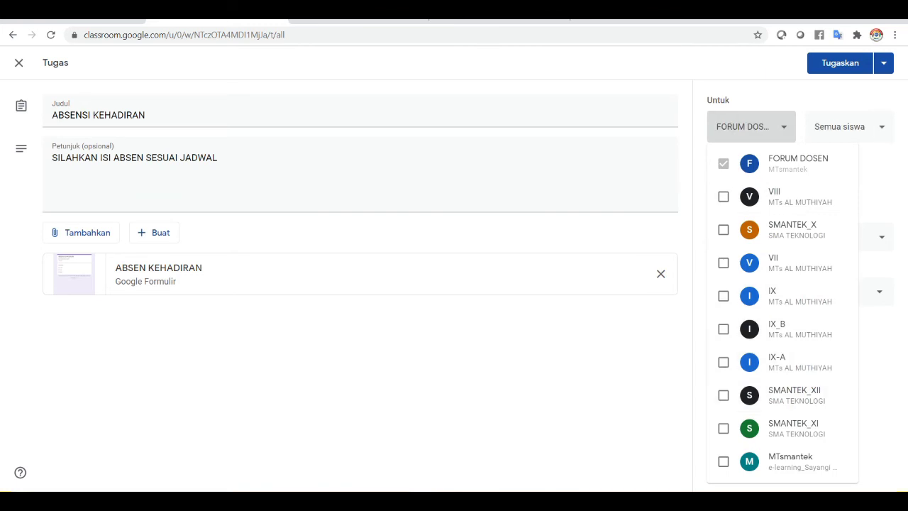
pyautogui.click(750, 127)
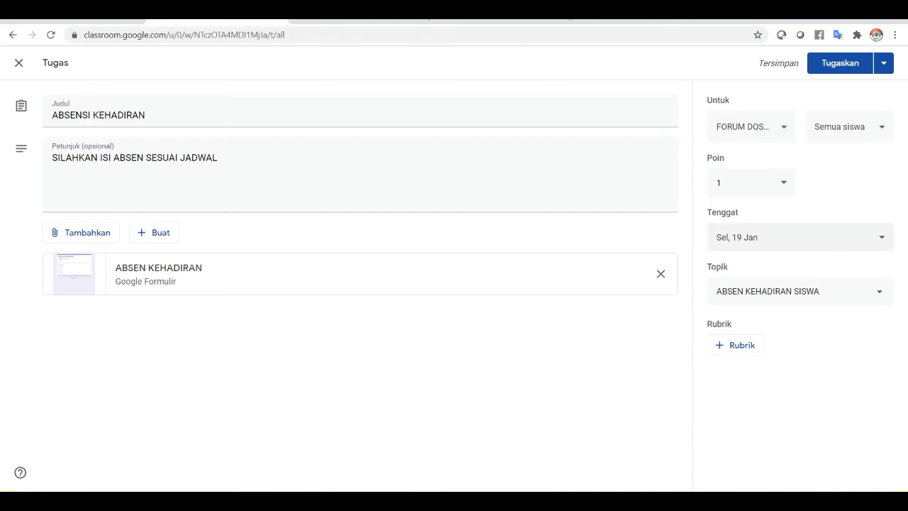
# Change the due time from 23.59 to 12.00 and post the assignment.
pyautogui.click(800, 237)
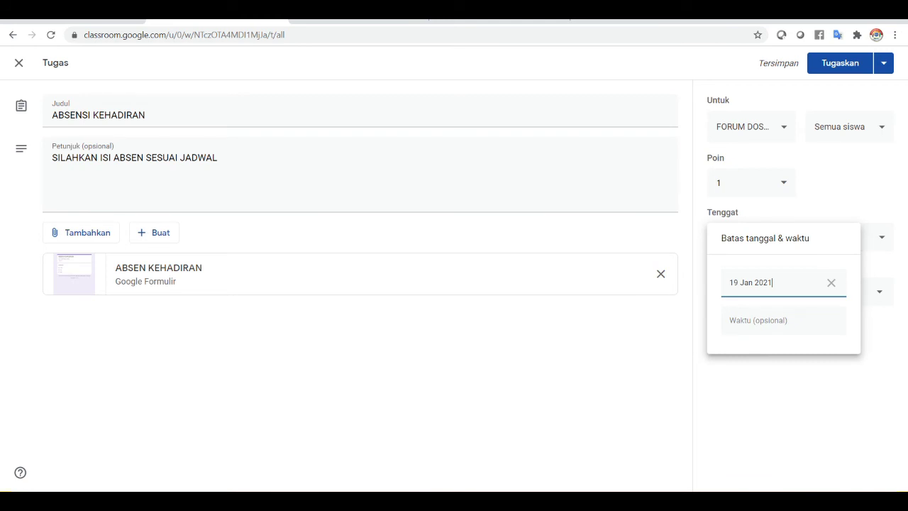
pyautogui.click(774, 320)
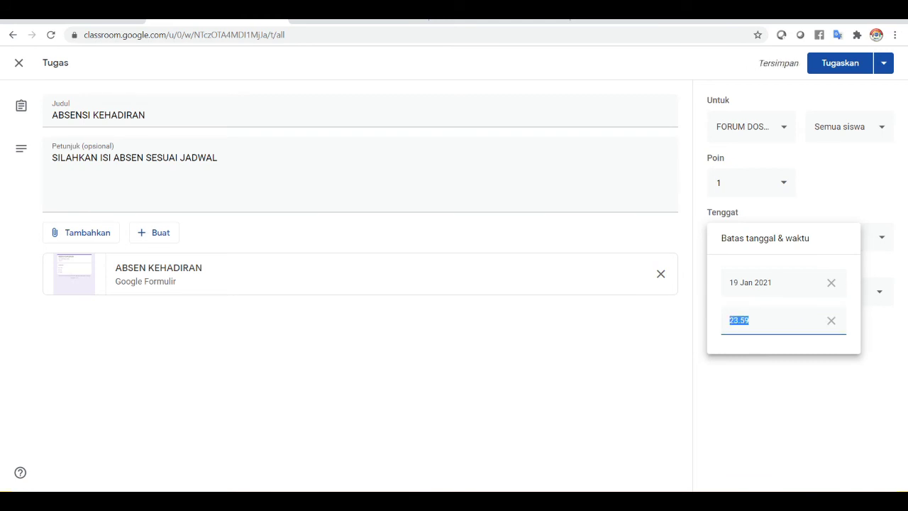
pyautogui.write('12')
pyautogui.write('.00')
pyautogui.press('Return')
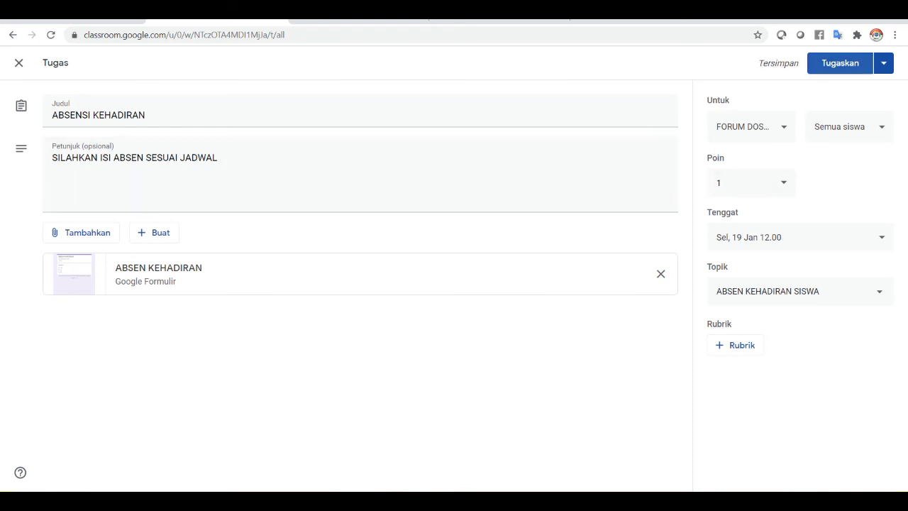
pyautogui.click(841, 63)
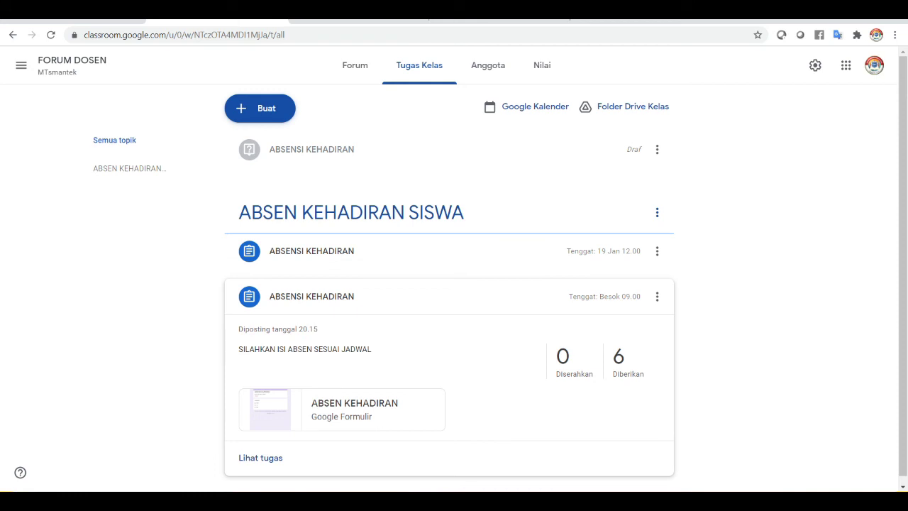
pyautogui.click(454, 296)
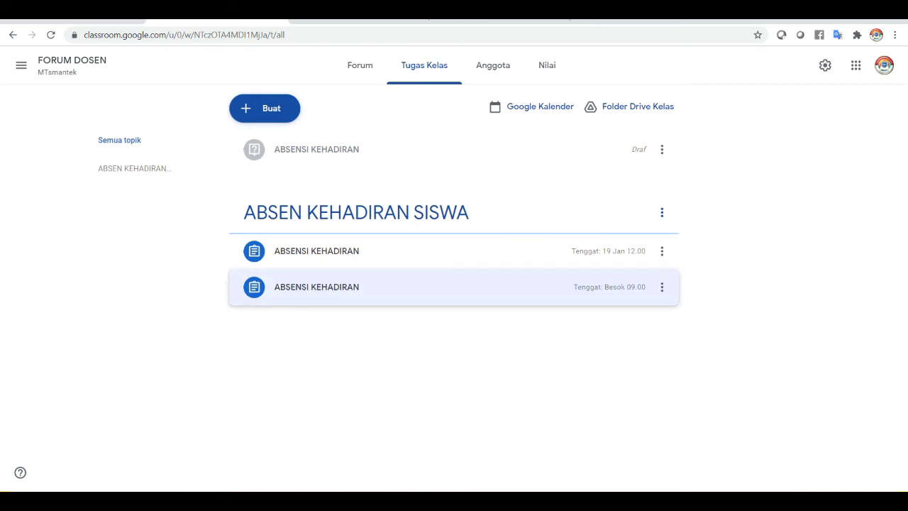
pyautogui.click(454, 286)
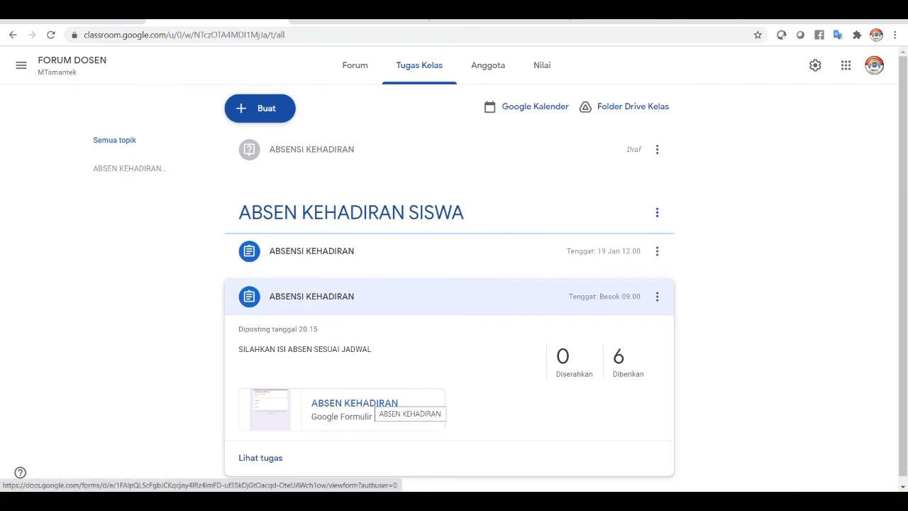
pyautogui.click(369, 402)
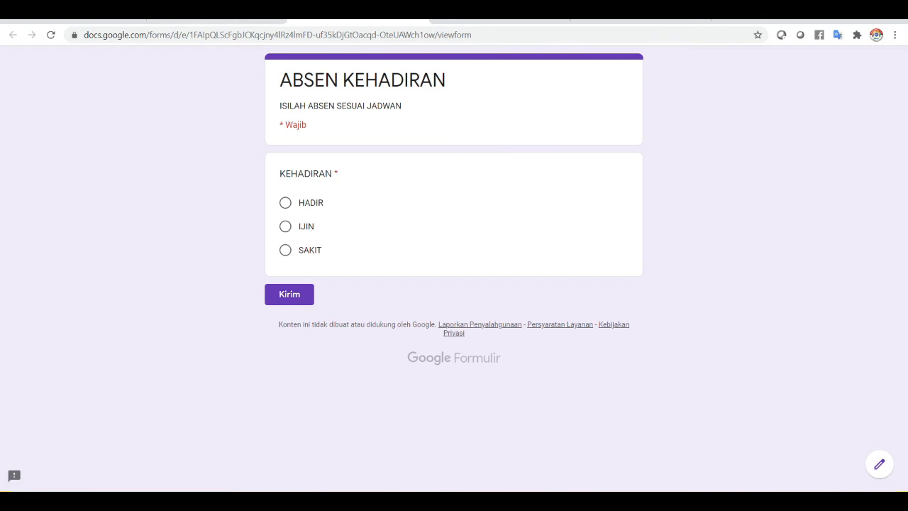
pyautogui.hotkey('ctrl', 'w')
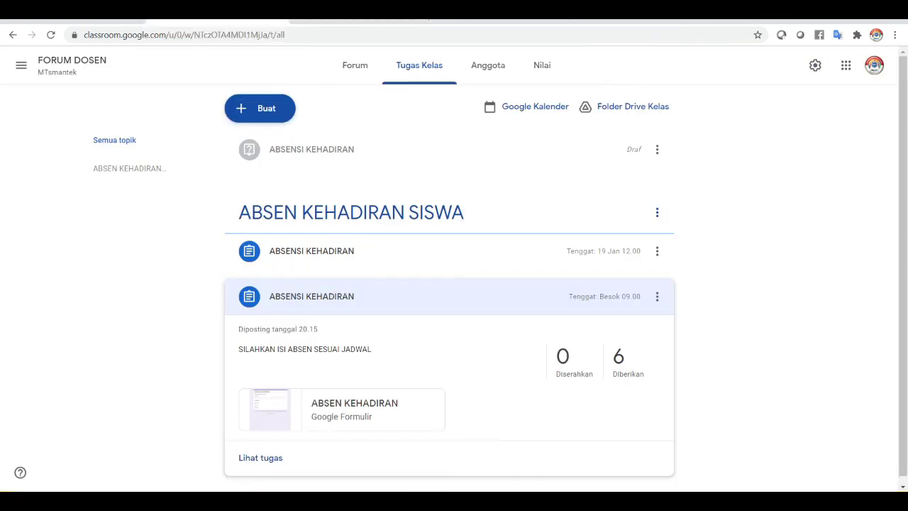
pyautogui.click(311, 296)
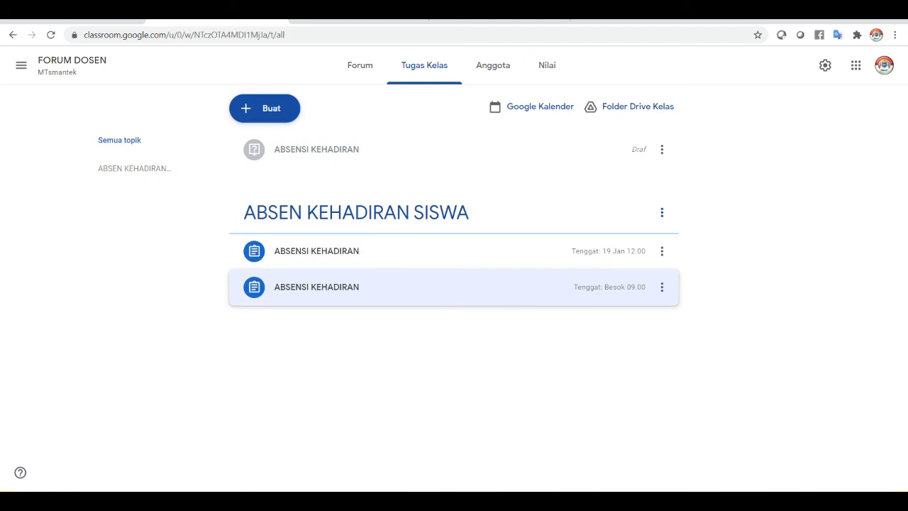
# Move the second attendance assignment up one position, then open the FORUM DOSEN class settings.
pyautogui.click(662, 287)
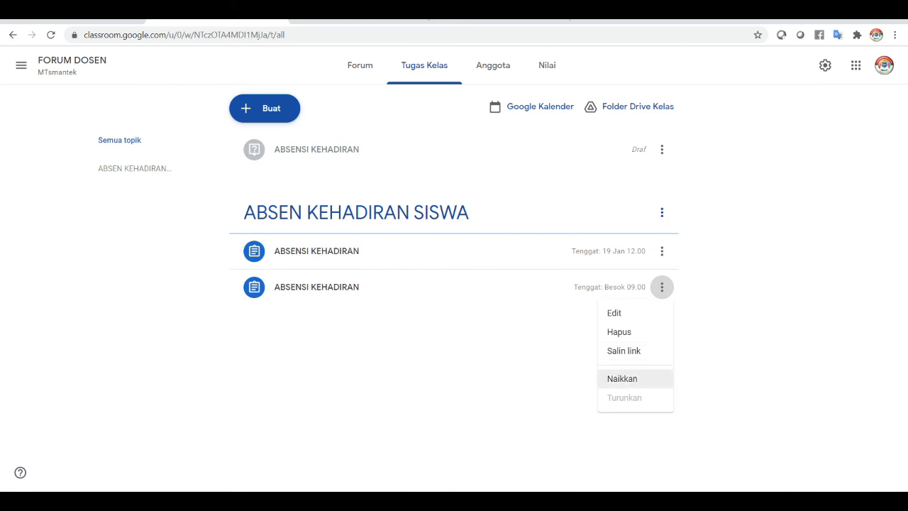
pyautogui.click(622, 378)
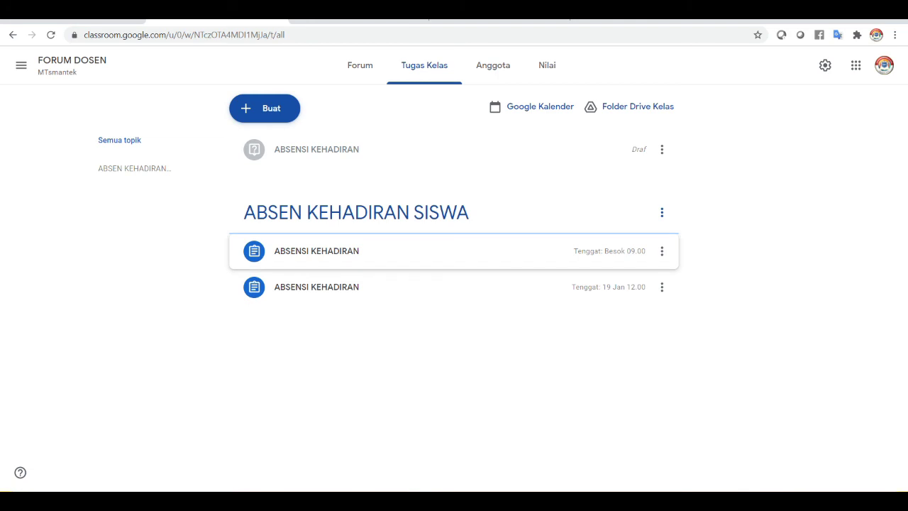
pyautogui.click(426, 251)
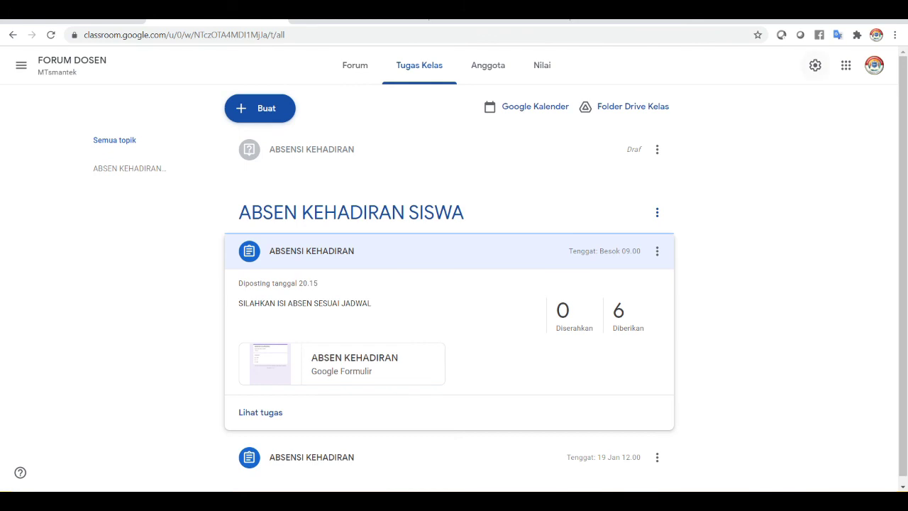
pyautogui.click(815, 64)
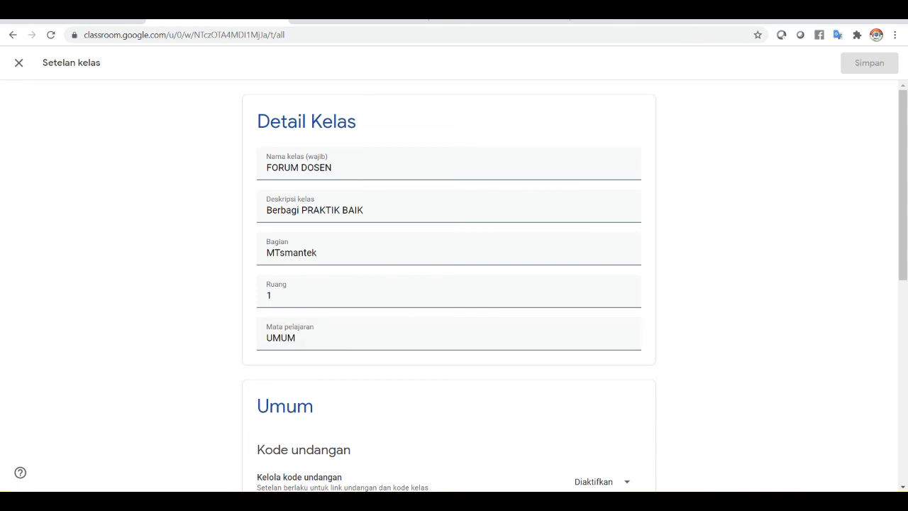
# Scroll through the Setelan kelas page, then close it to return to Tugas Kelas.
pyautogui.scroll(-2, 122, 260)
pyautogui.scroll(-2, 121, 260)
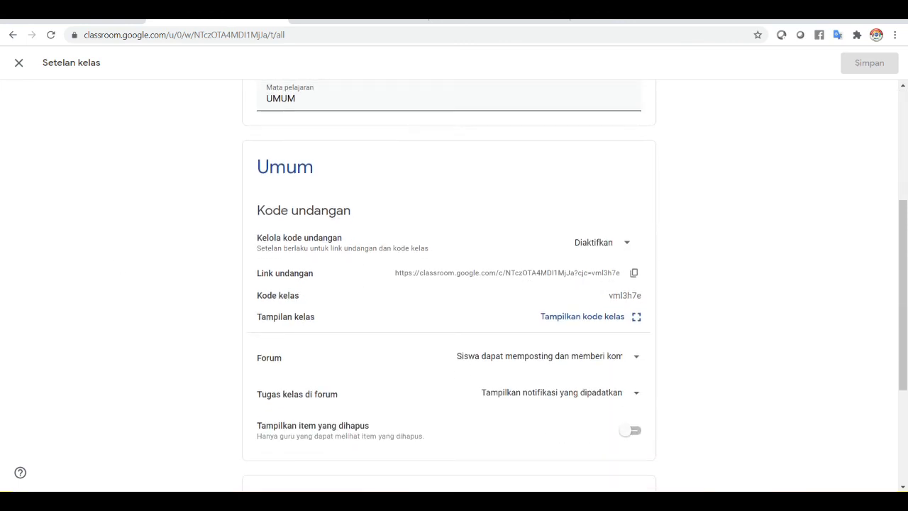
pyautogui.scroll(-3, 172, 363)
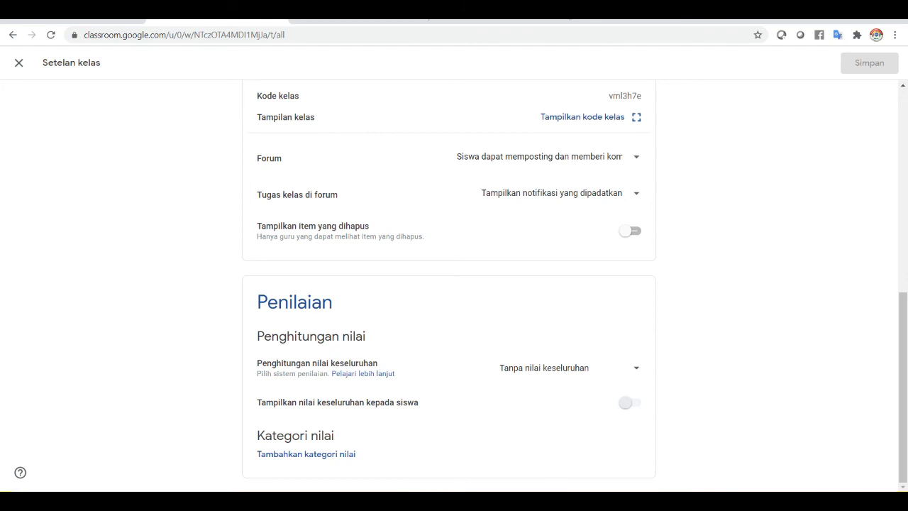
pyautogui.scroll(1, 105, 345)
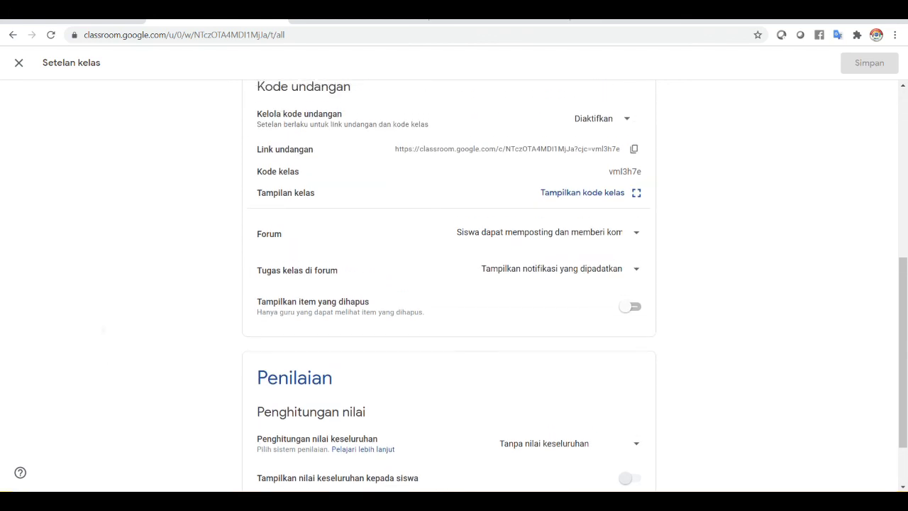
pyautogui.scroll(4, 454, 284)
pyautogui.scroll(2, 455, 284)
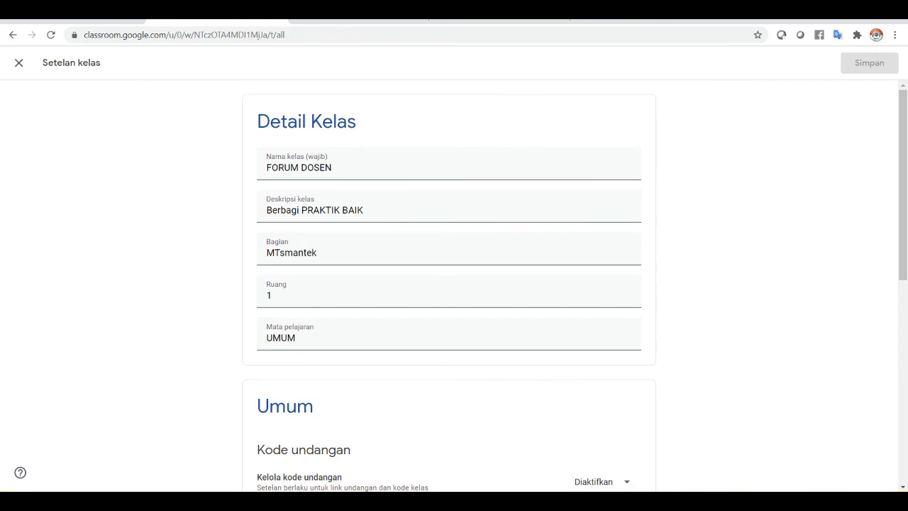
pyautogui.press('Escape')
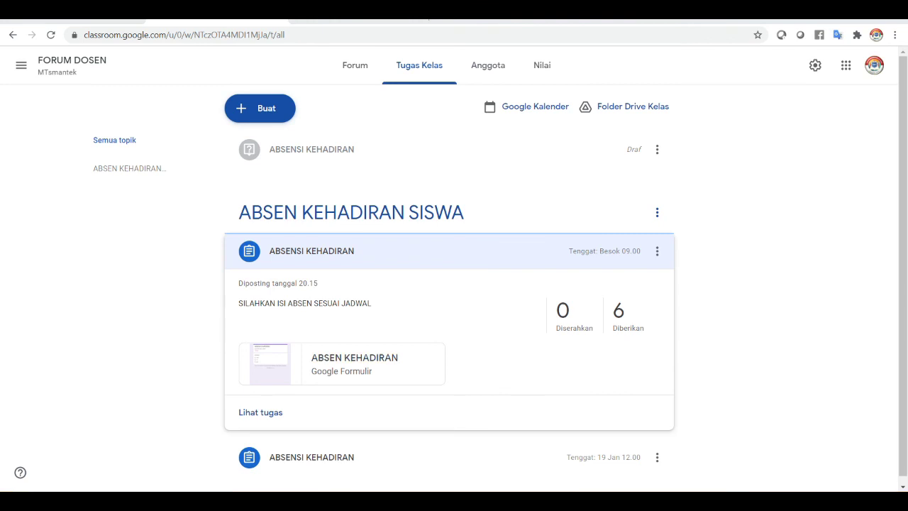
# Open the Tugas siswa view of ABSENSI KEHADIRAN via 'Lihat tugas'.
pyautogui.click(260, 412)
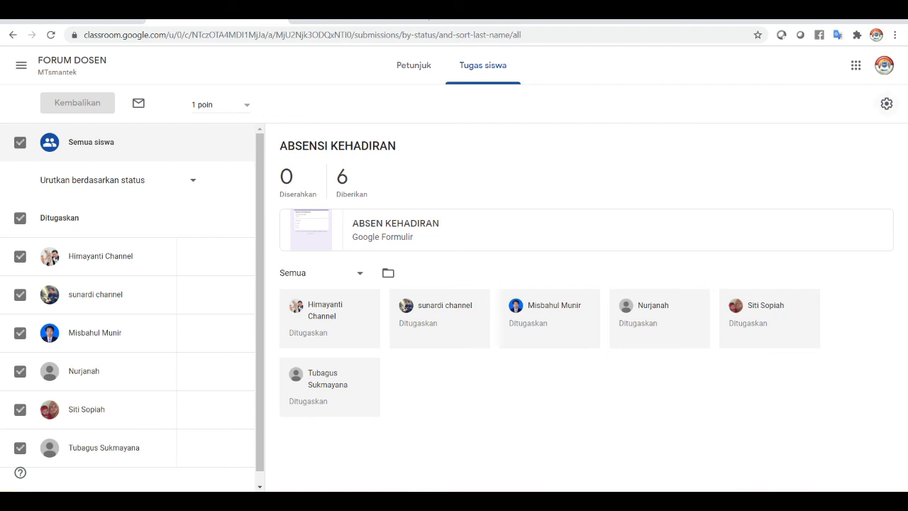
# Export grades with 'Download semua nilai sebagai CSV' and open the downloaded FORUM_DOSEN.csv.
pyautogui.click(887, 104)
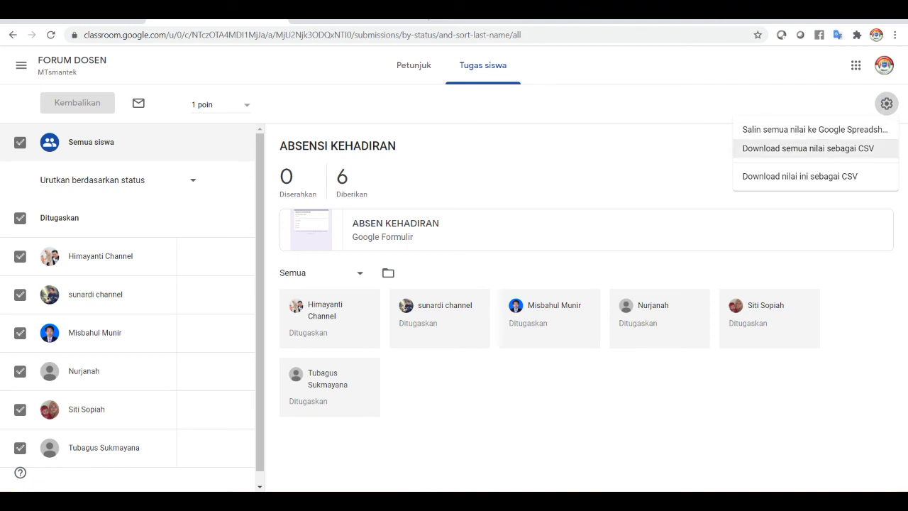
pyautogui.click(808, 148)
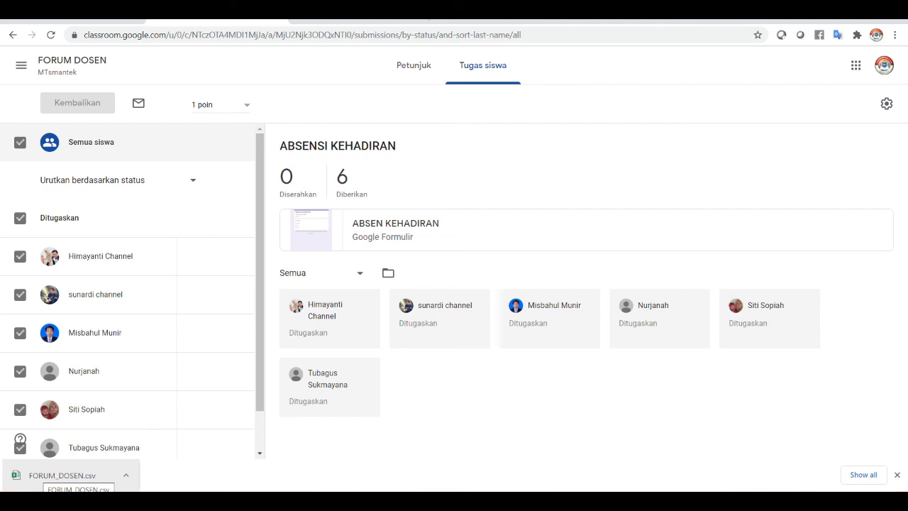
pyautogui.click(63, 476)
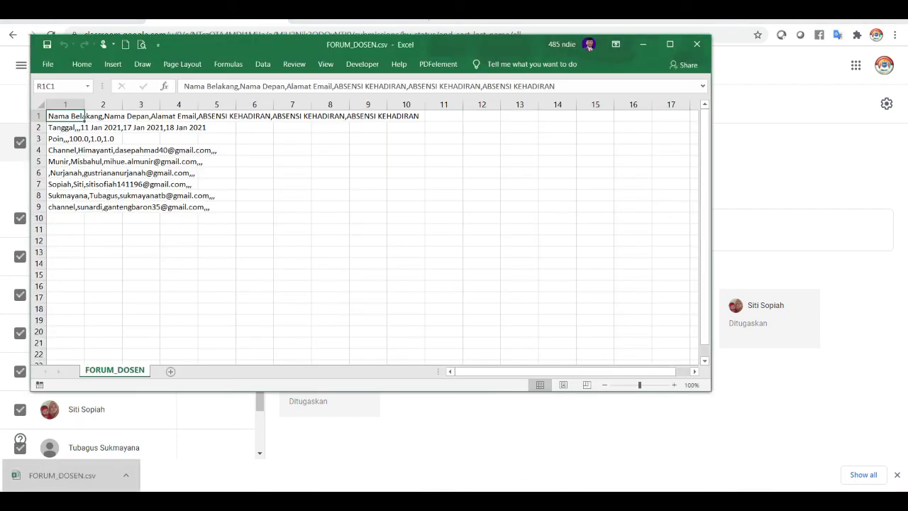
# Maximize the Excel window and AutoFit column 1 width to fit the header row.
pyautogui.click(670, 44)
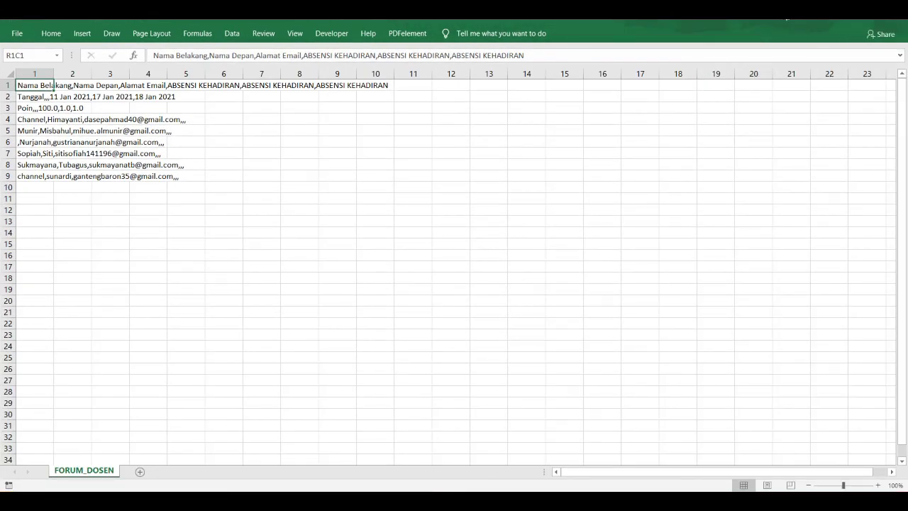
pyautogui.hotkey('alt', 'h')
pyautogui.press('o')
pyautogui.press('i')
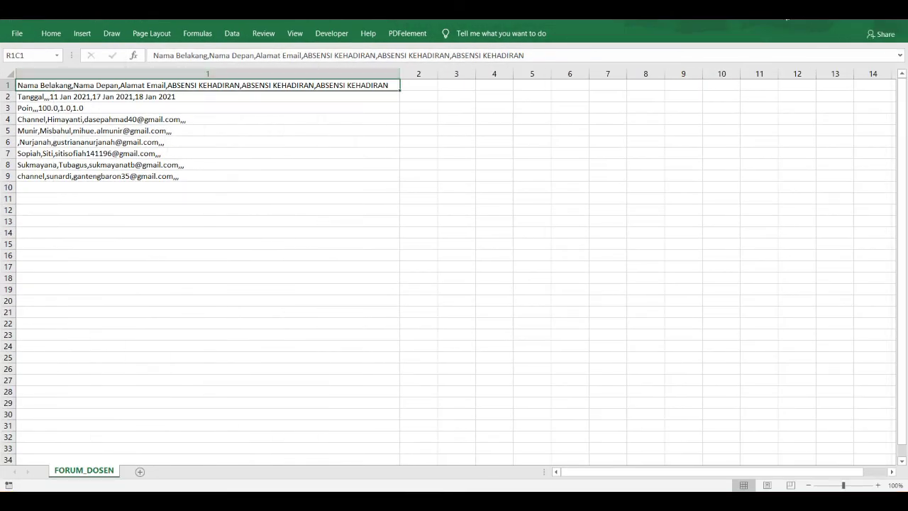